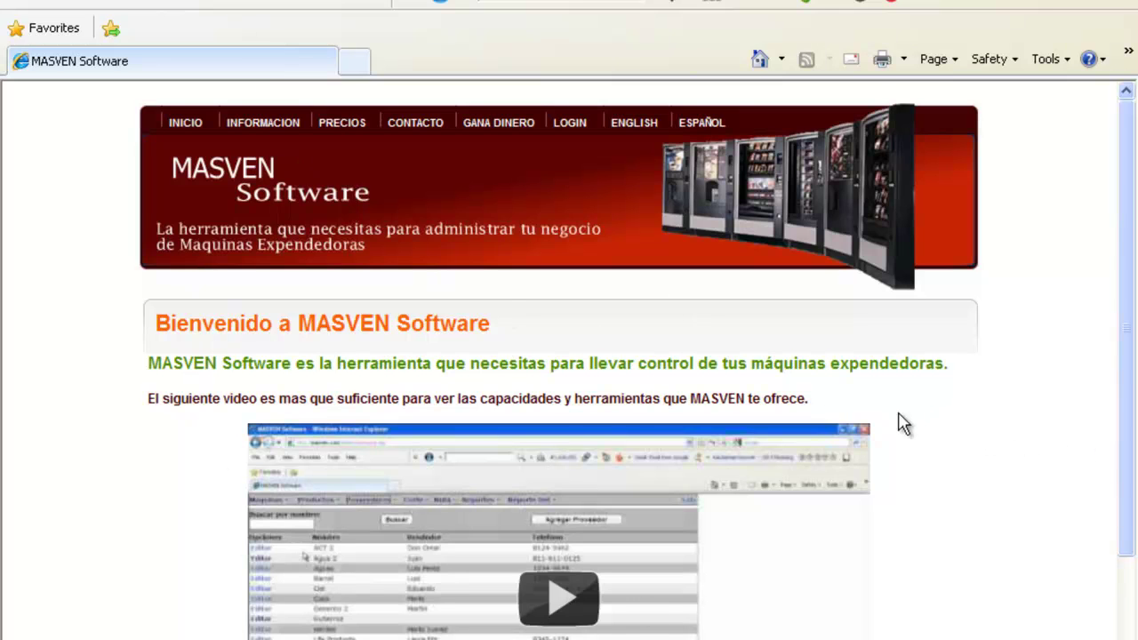
Switch the site to English and log in with the test user name and its password.
left_click(642, 134)
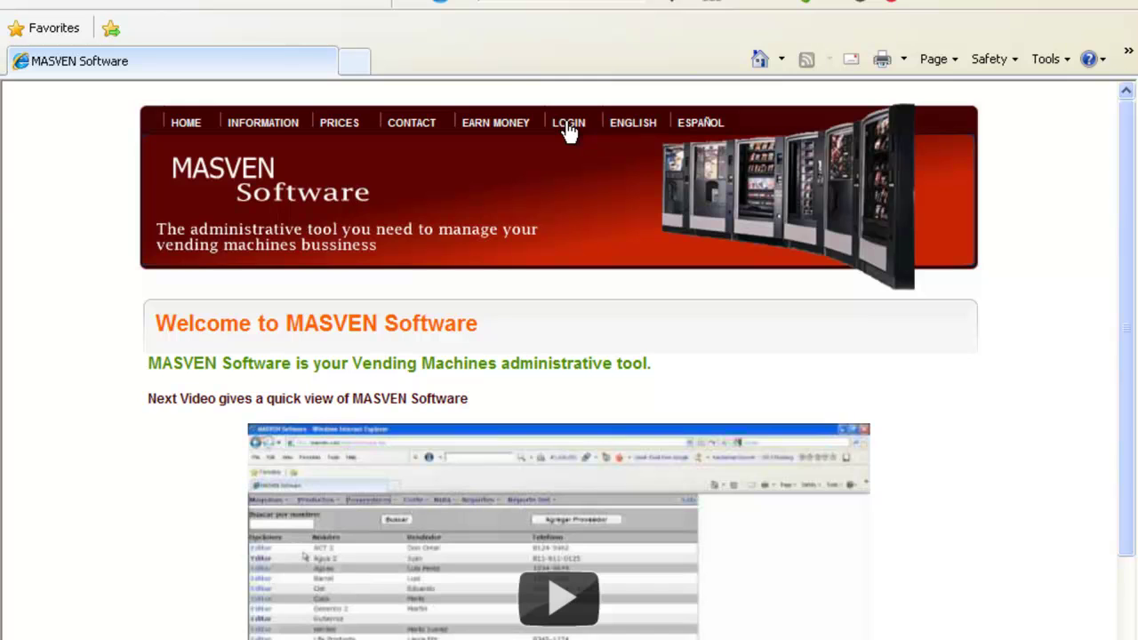
left_click(570, 129)
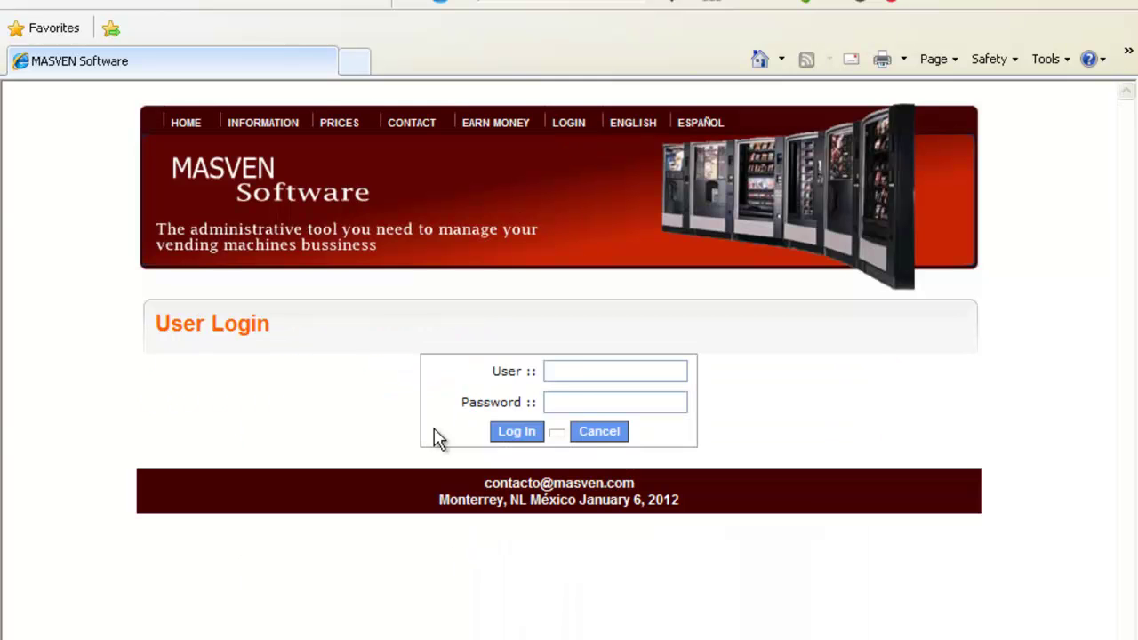
left_click(580, 372)
type("test")
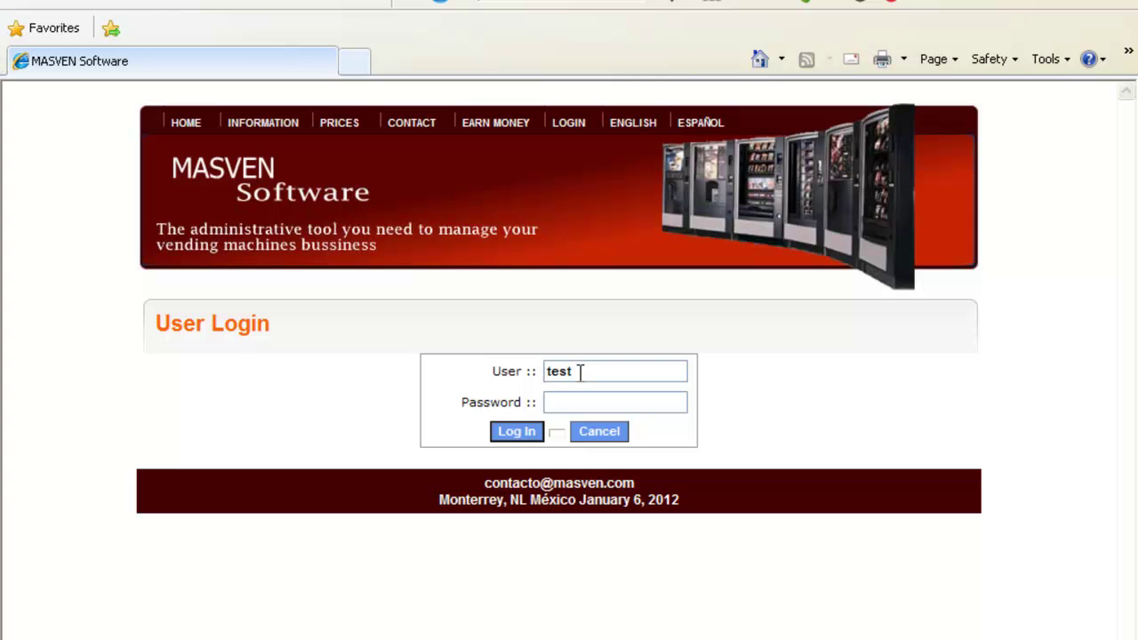
key("Tab")
type("12345678901")
key("Return")
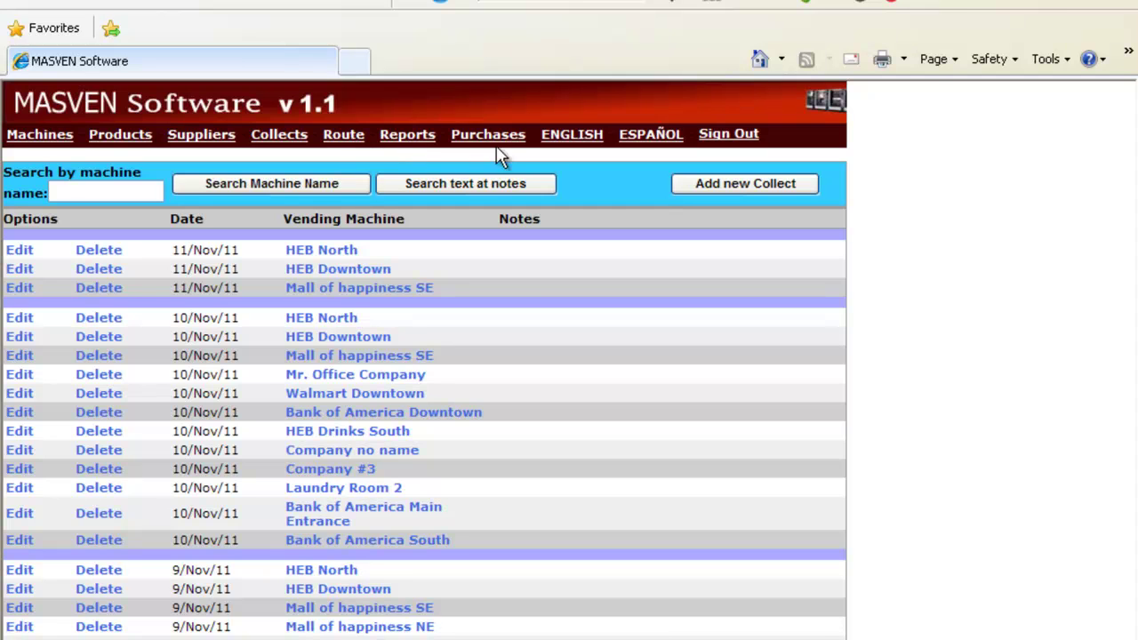
Show the vending machines list and highlight the HEB North and HEB Downtown names.
left_click(41, 137)
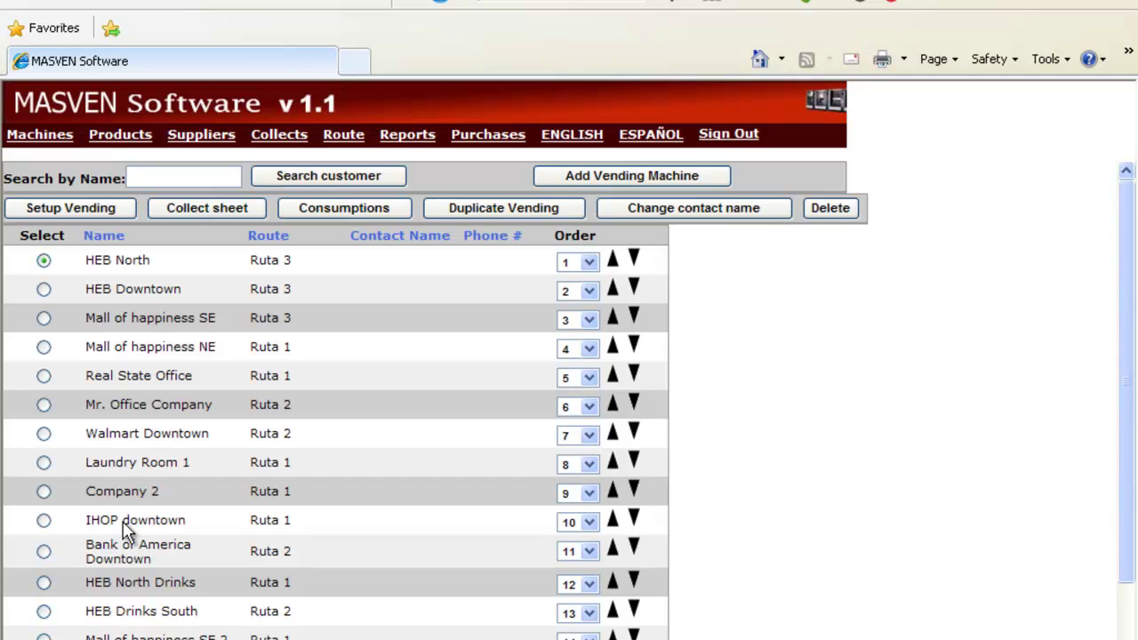
left_click_drag(86, 260, 150, 261)
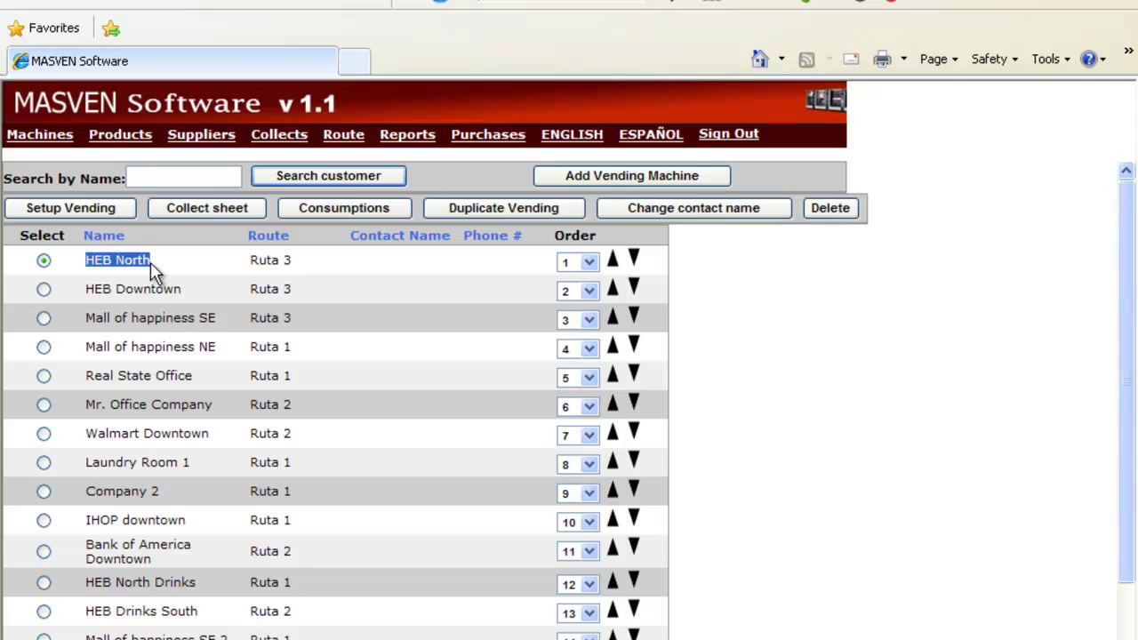
left_click(89, 256)
left_click_drag(84, 260, 142, 264)
left_click_drag(87, 290, 147, 315)
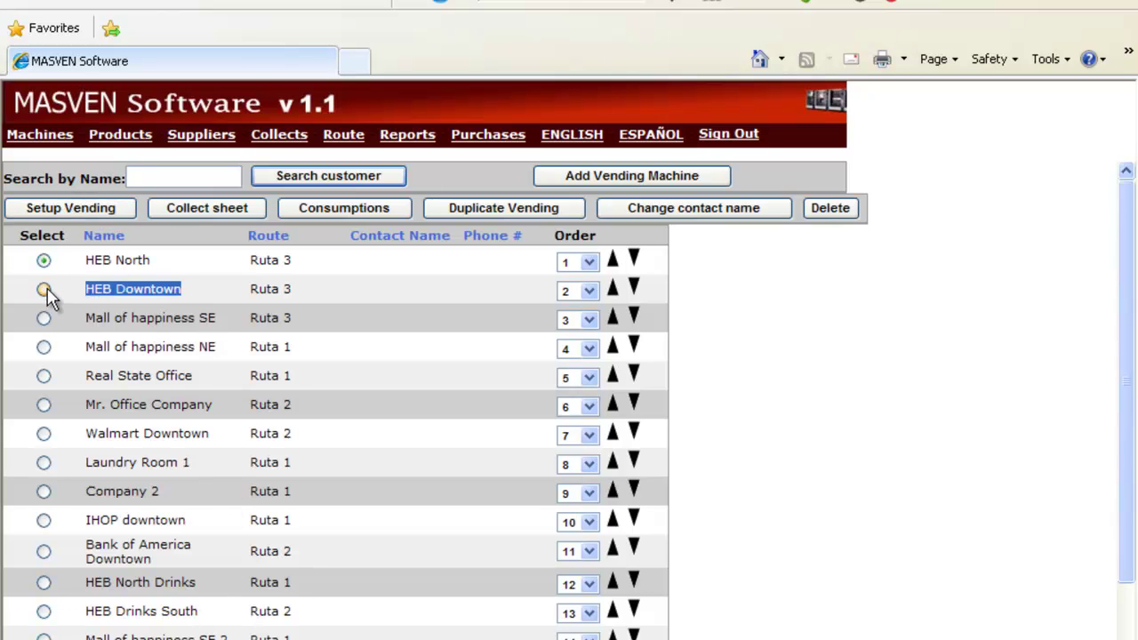
Choose the Mr. Office Company machine and inspect its slot layout, including Oreo in slot 11.
left_click(43, 405)
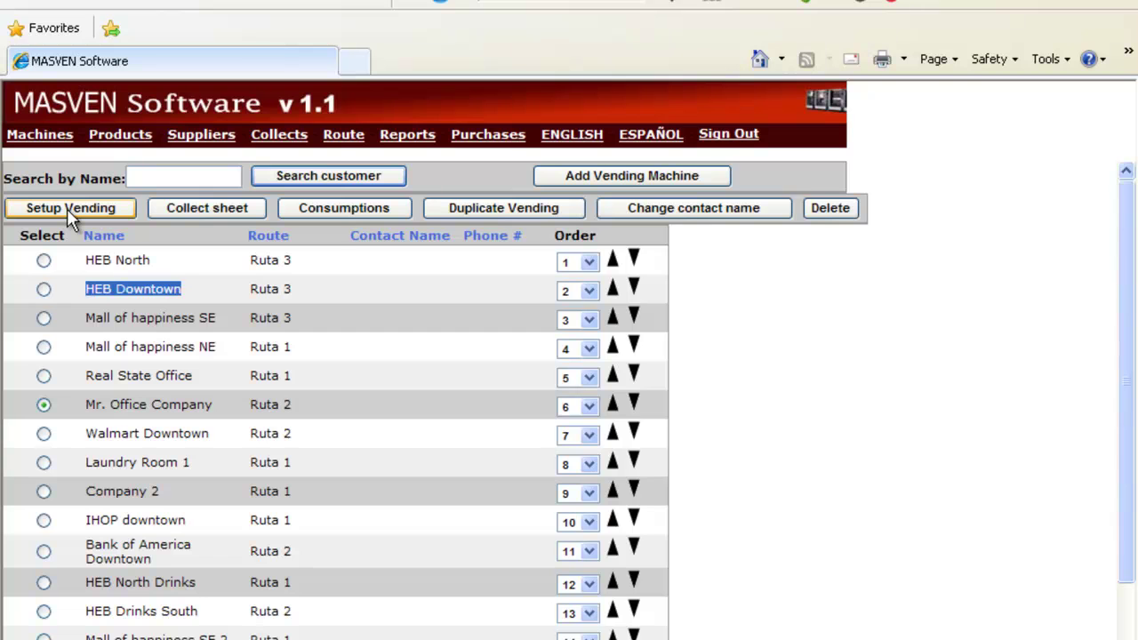
left_click(66, 208)
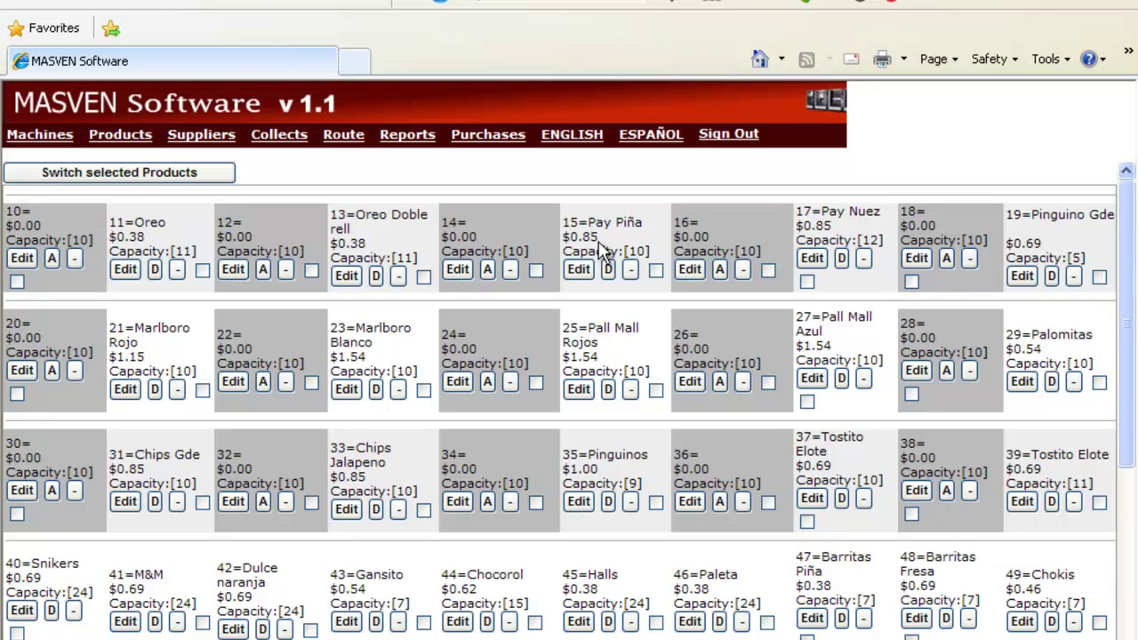
left_click_drag(133, 222, 195, 251)
left_click(135, 238)
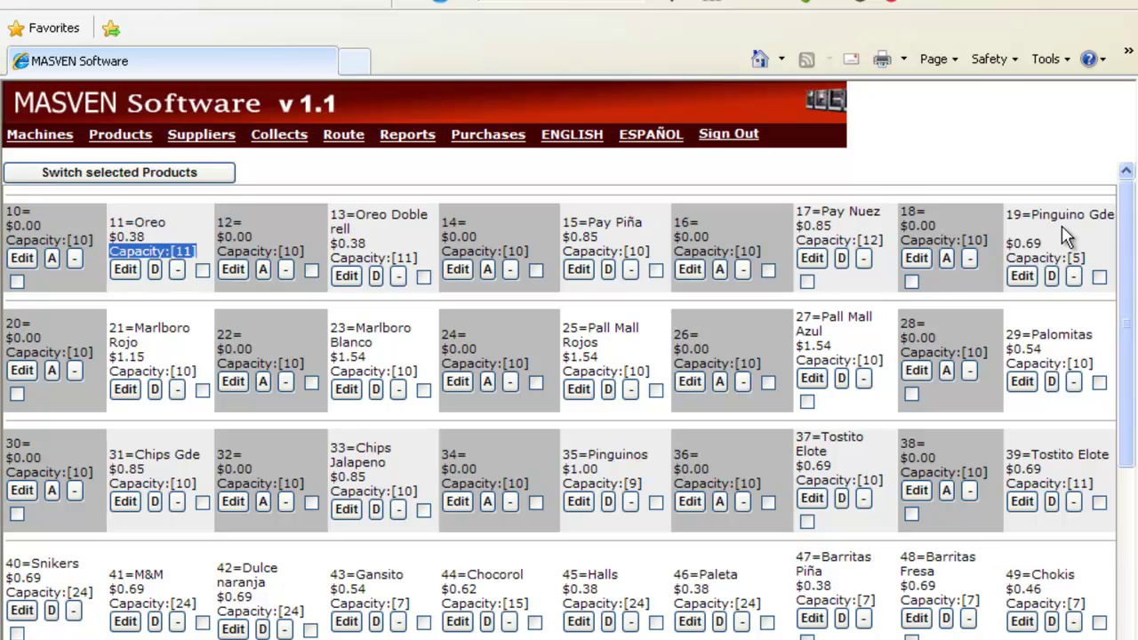
scroll(326, 471, "down", 4)
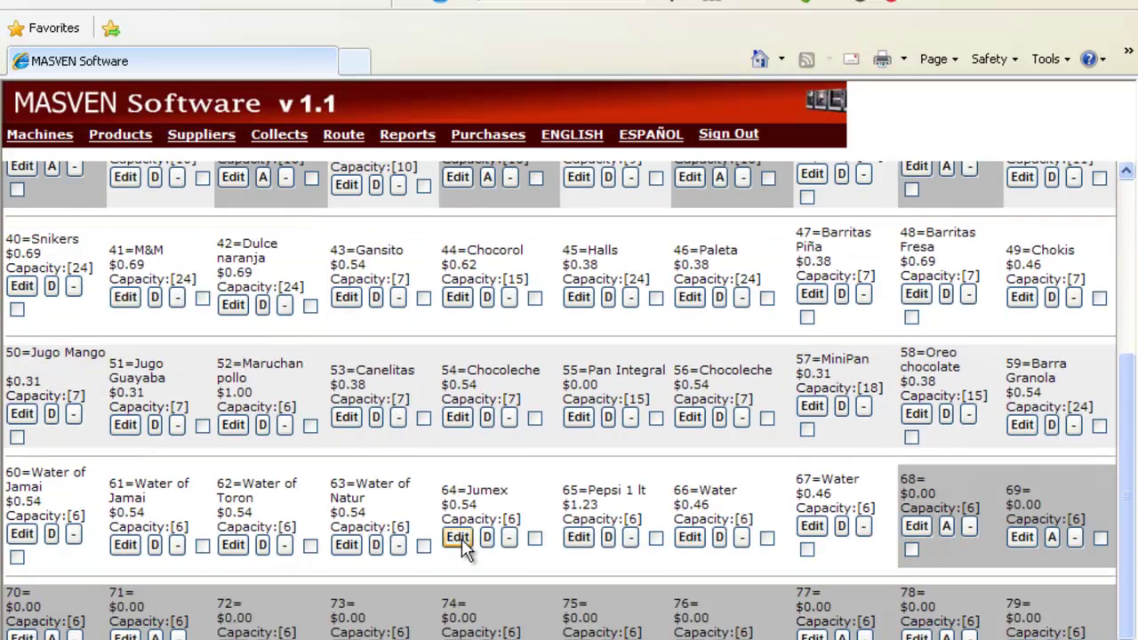
Change slot 64 from Jumex to Water with a sale price of 1.25 and save.
left_click(458, 538)
left_click(382, 176)
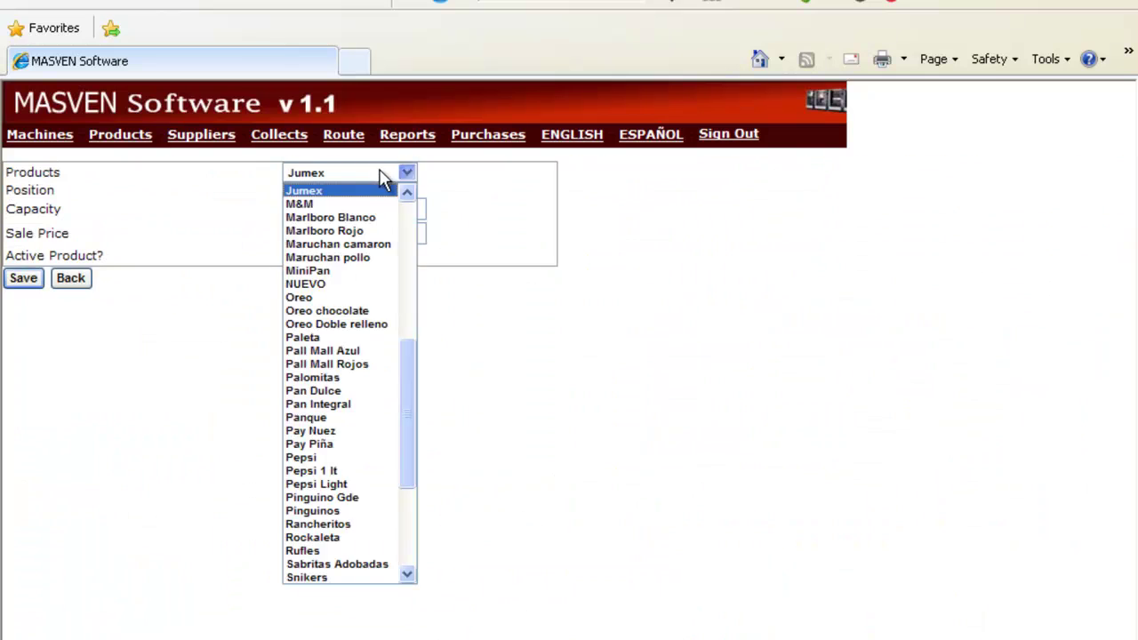
scroll(315, 458, "down", 5)
left_click(317, 466)
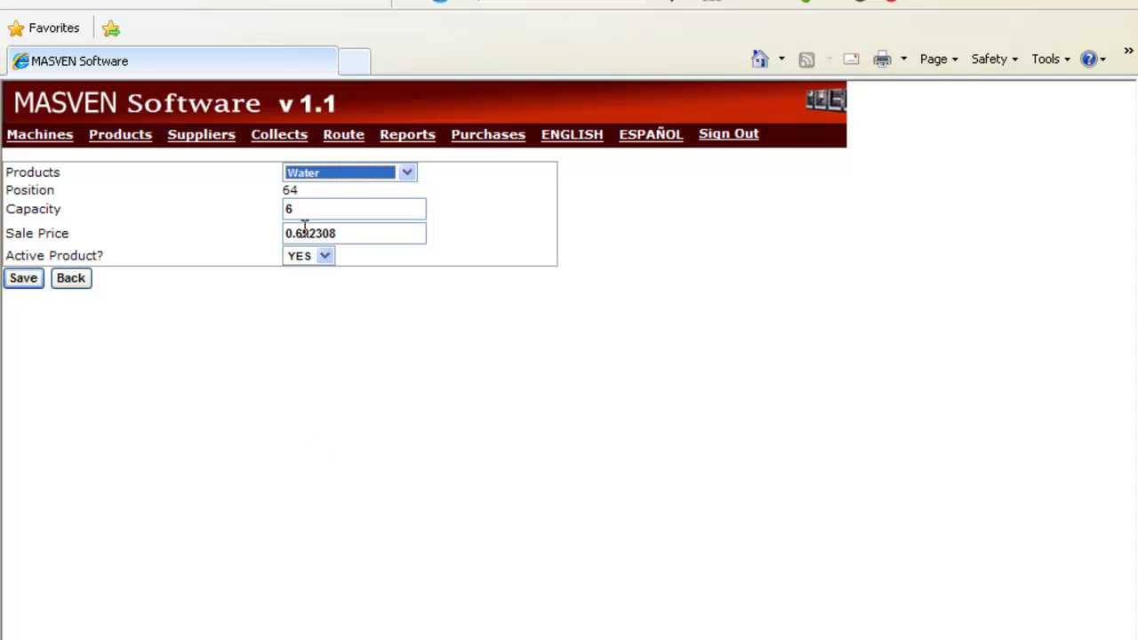
left_click_drag(358, 236, 9, 229)
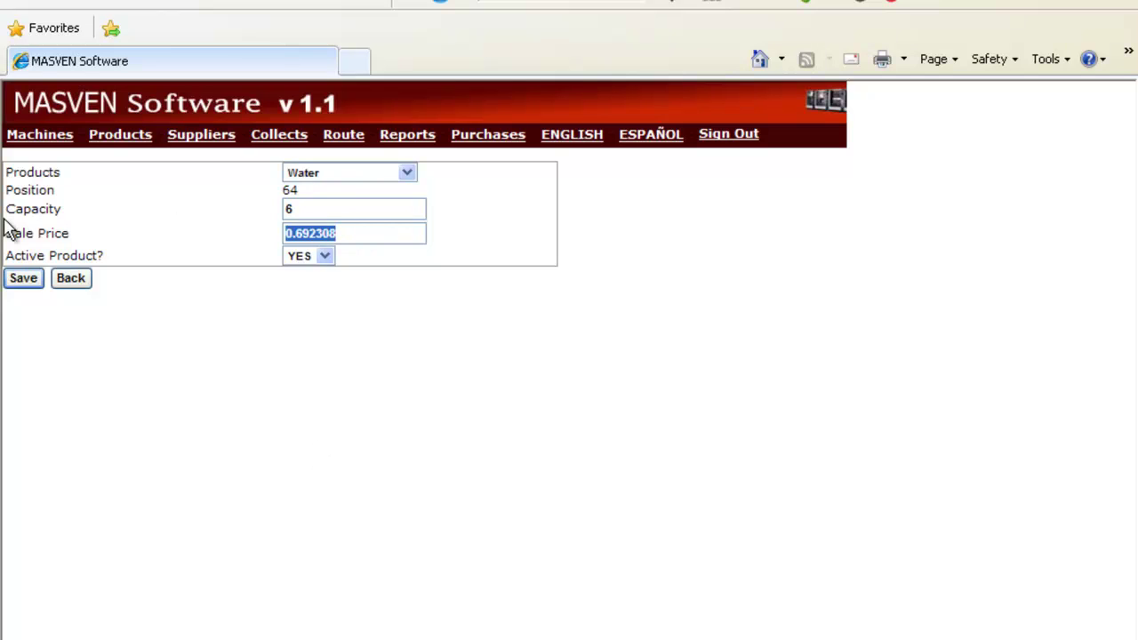
type("1.25")
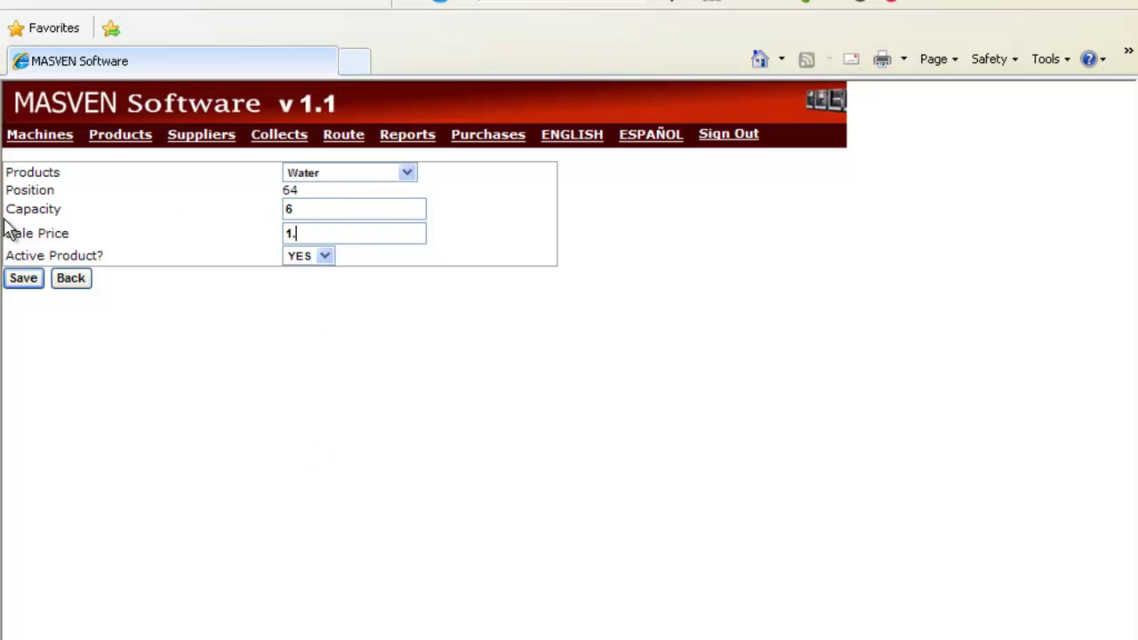
left_click(28, 281)
scroll(488, 610, "down", 5)
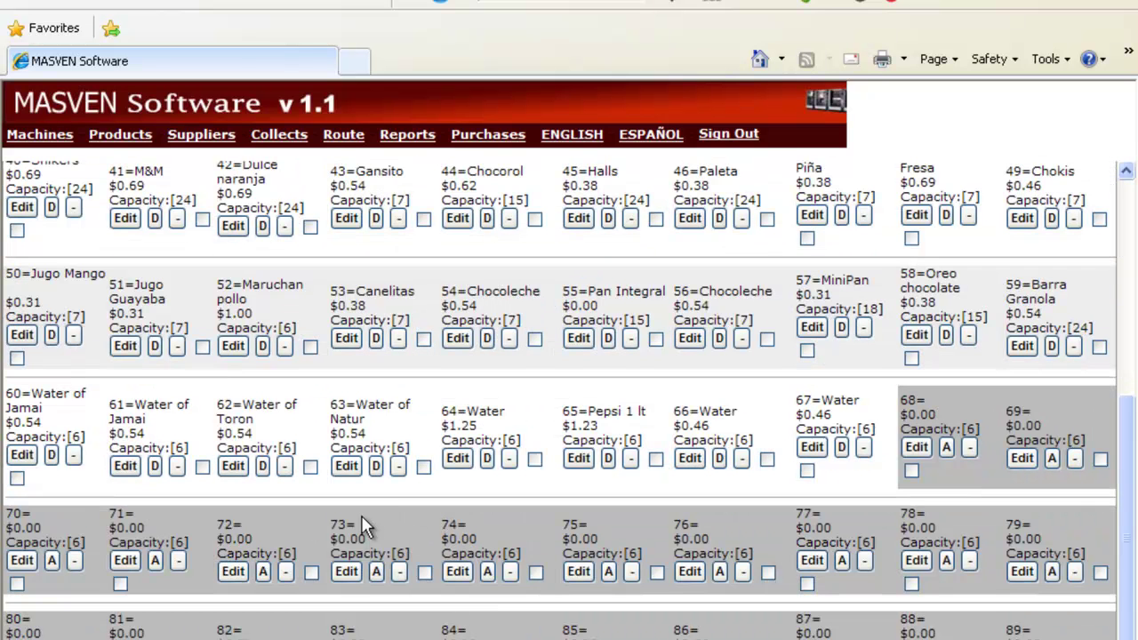
left_click_drag(443, 407, 523, 436)
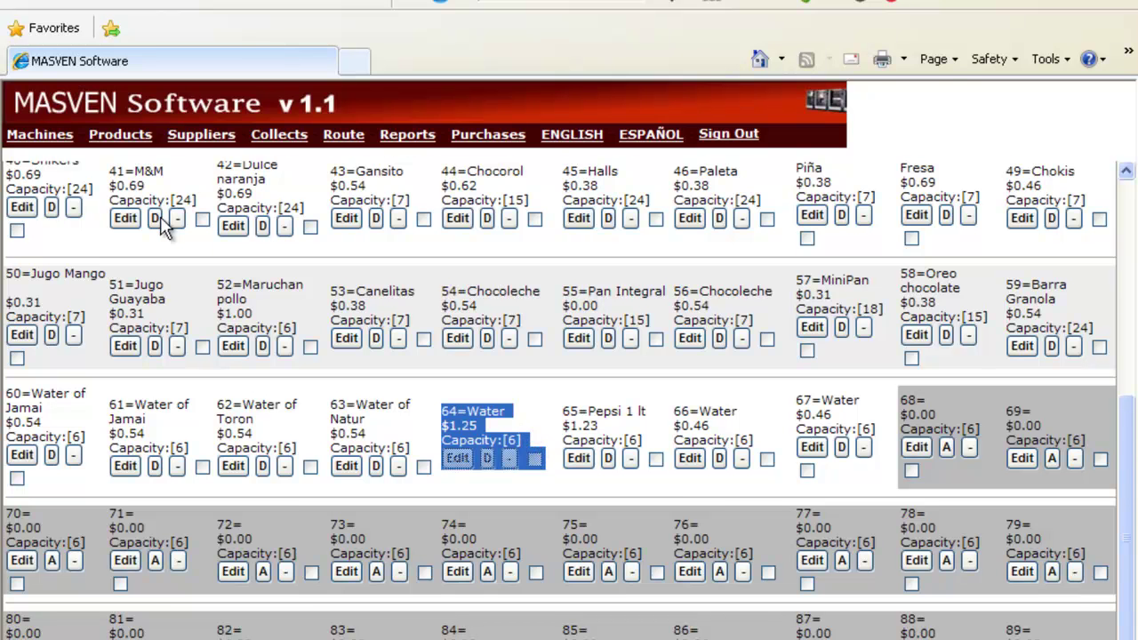
scroll(133, 236, "up", 5)
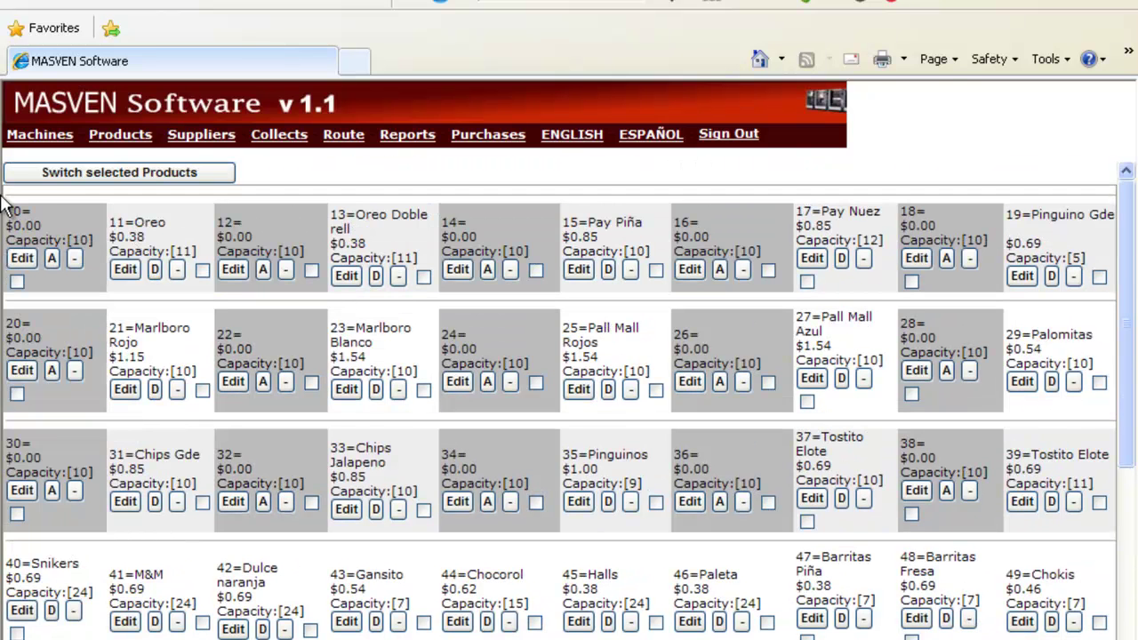
Return to the Machines list showing HEB North and the other machines with their routes.
left_click(40, 135)
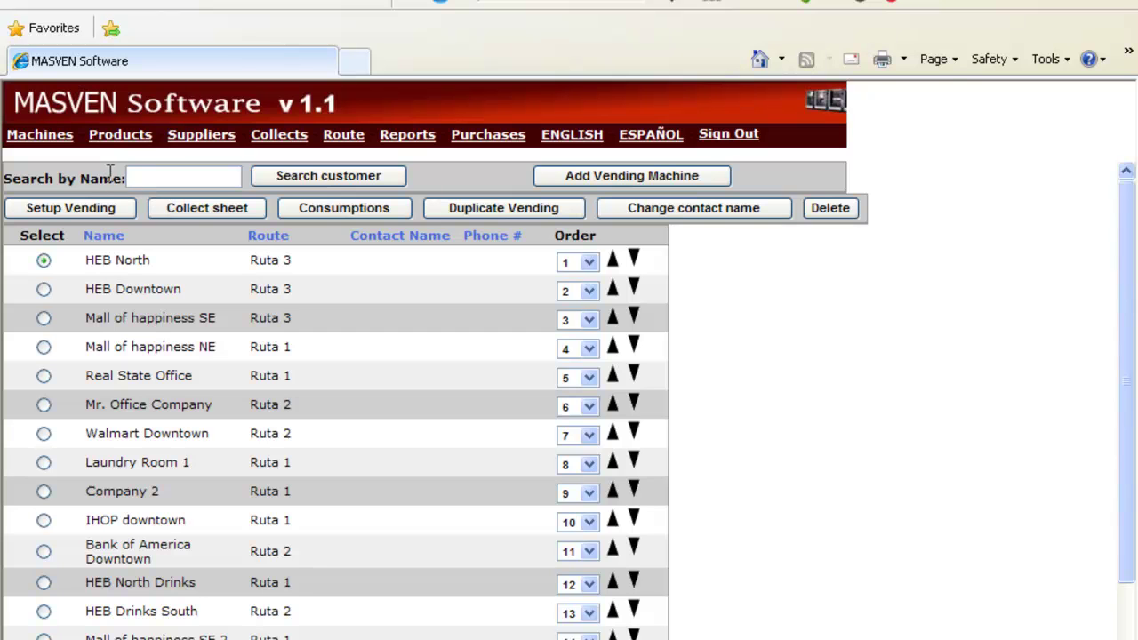
Open the product catalogue and check Water of Naranja's sale price and supplier contact info.
left_click(129, 145)
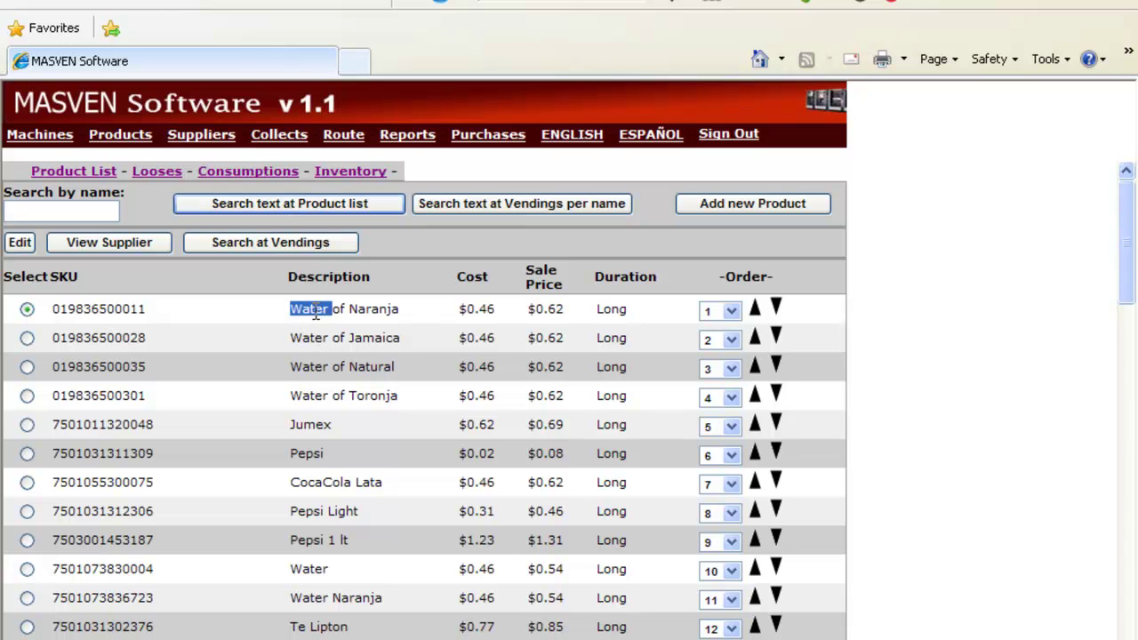
left_click_drag(458, 309, 529, 310)
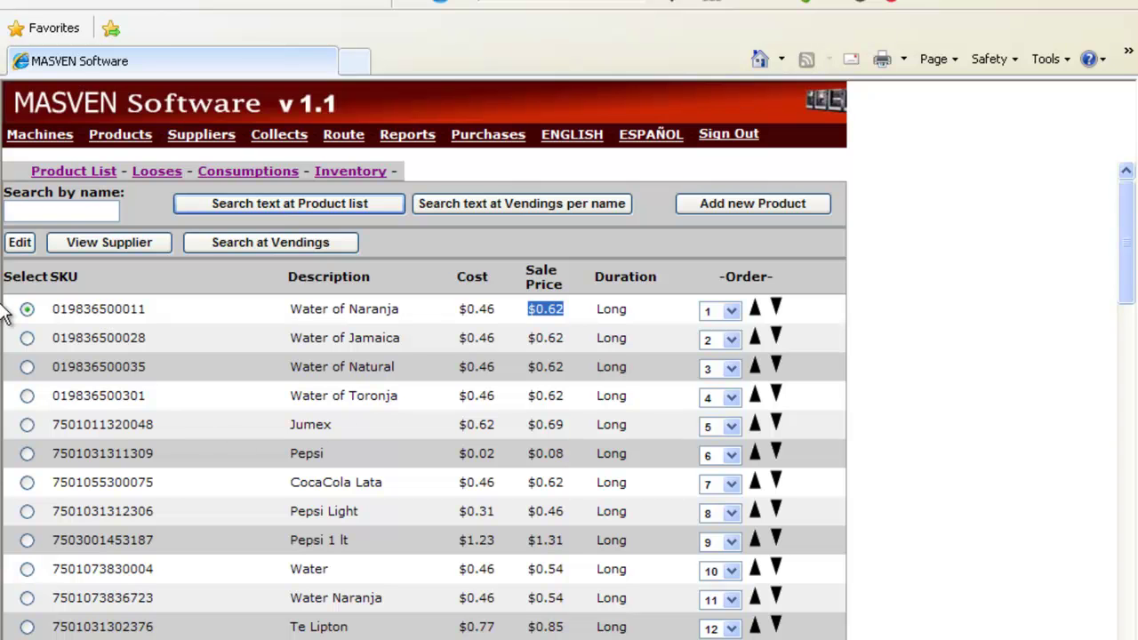
left_click(93, 246)
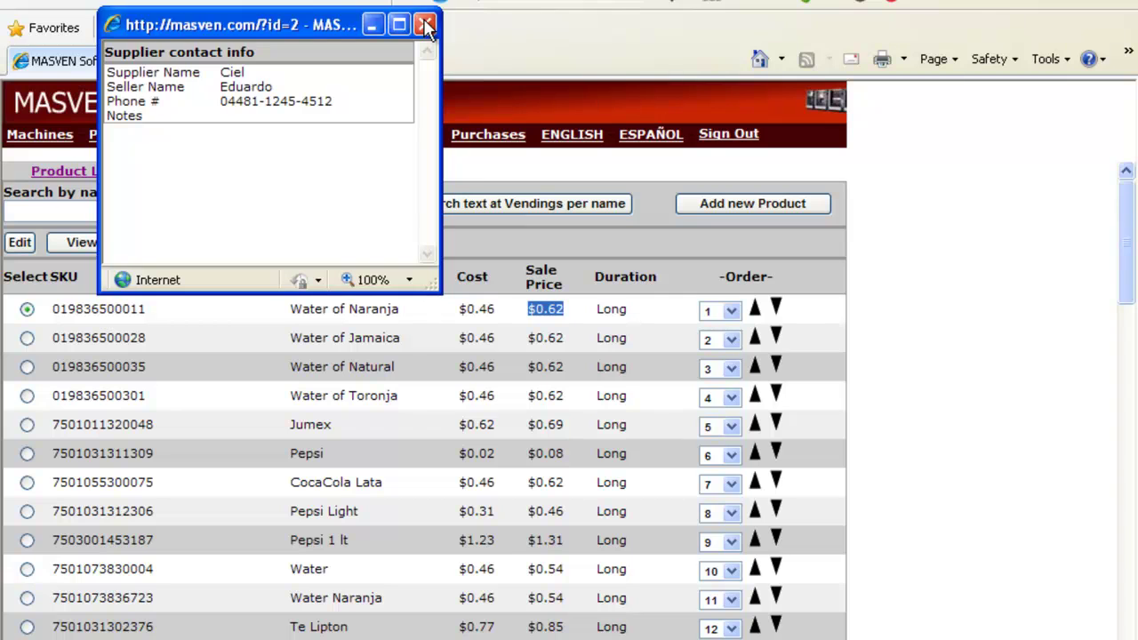
left_click(426, 26)
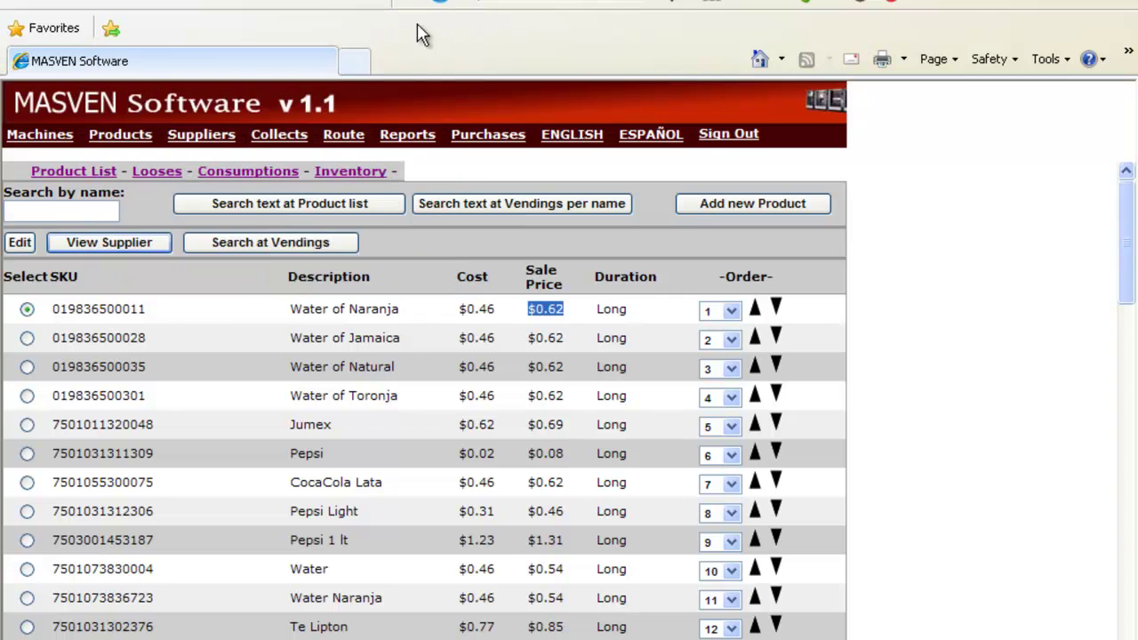
Edit Water of Naranja to cost .70 and sale price 1.25, then save.
left_click(20, 243)
left_click_drag(165, 264, 2, 131)
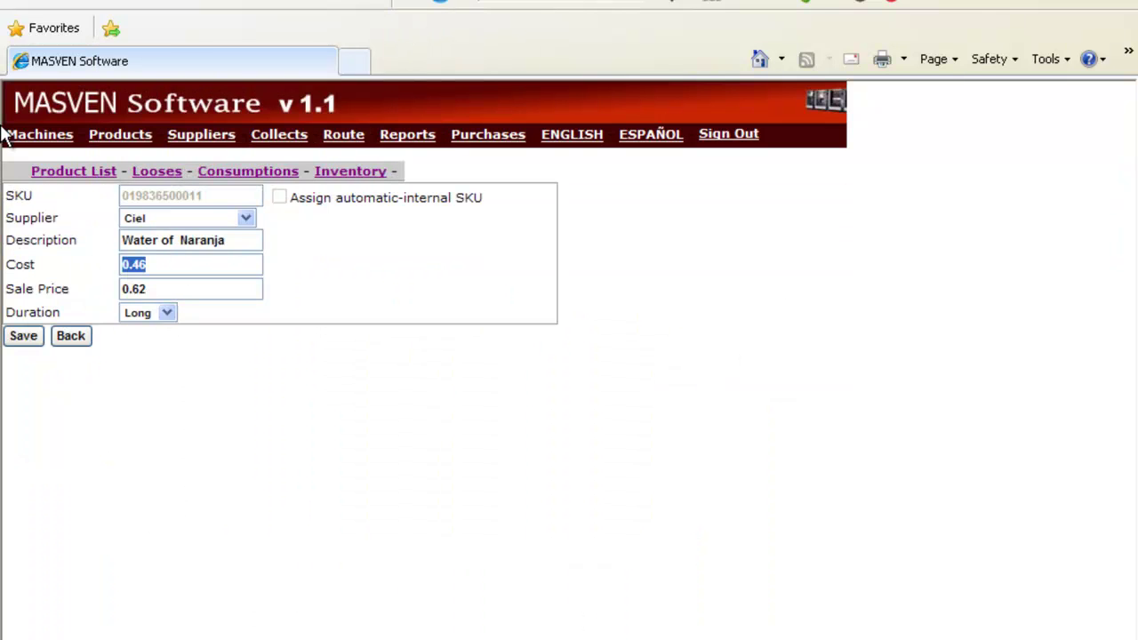
type(".70")
key("Tab")
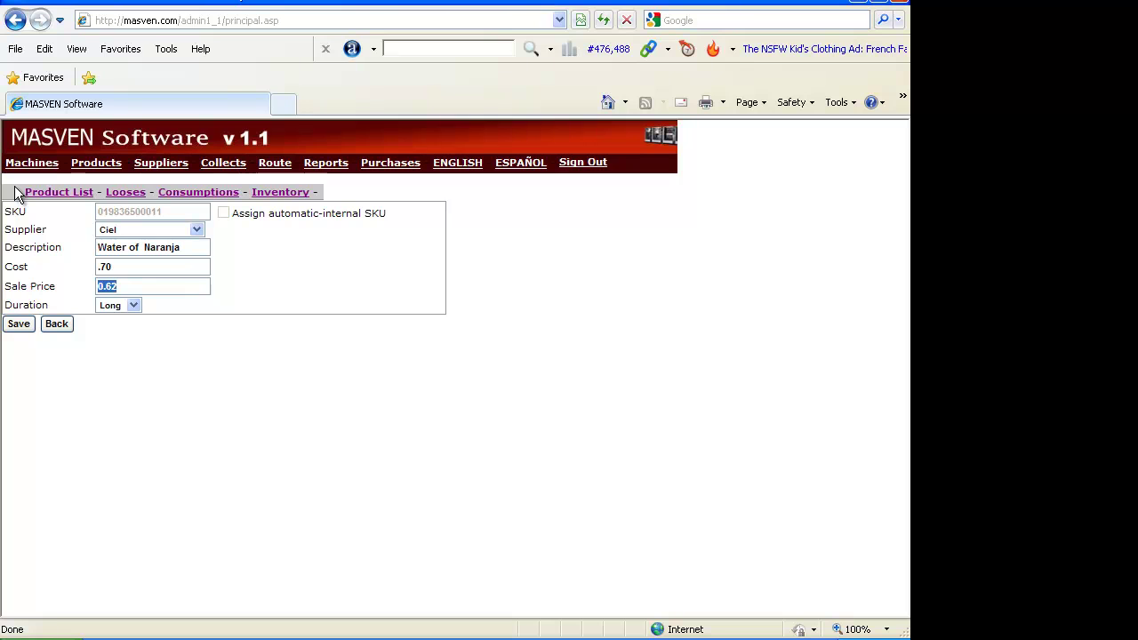
type("1.25")
left_click_drag(148, 285, 98, 286)
left_click(19, 326)
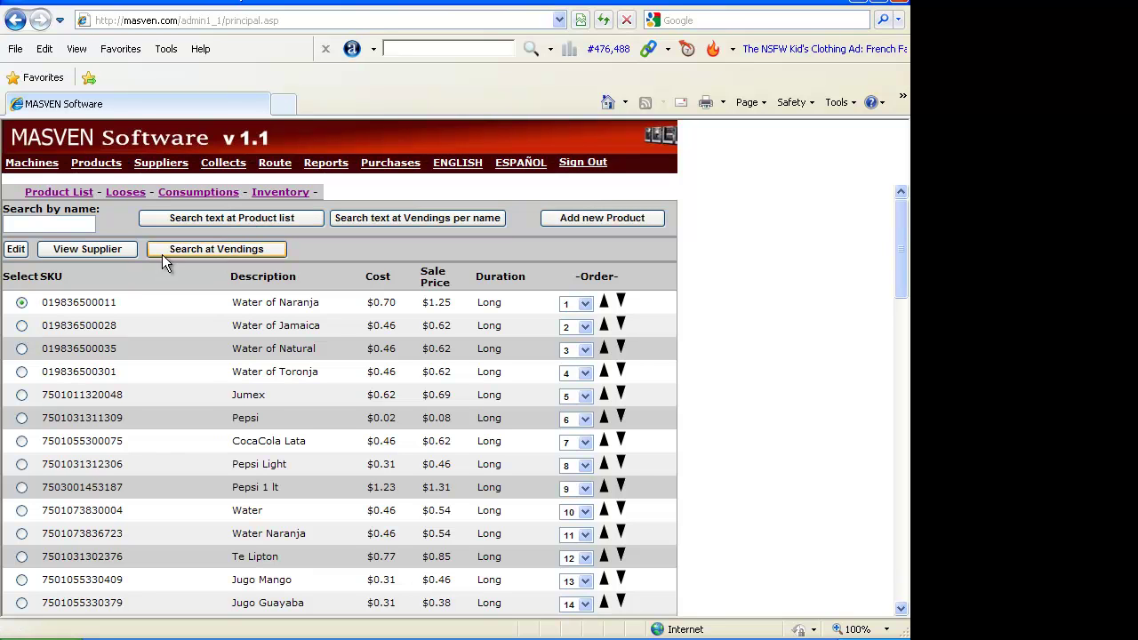
left_click(54, 223)
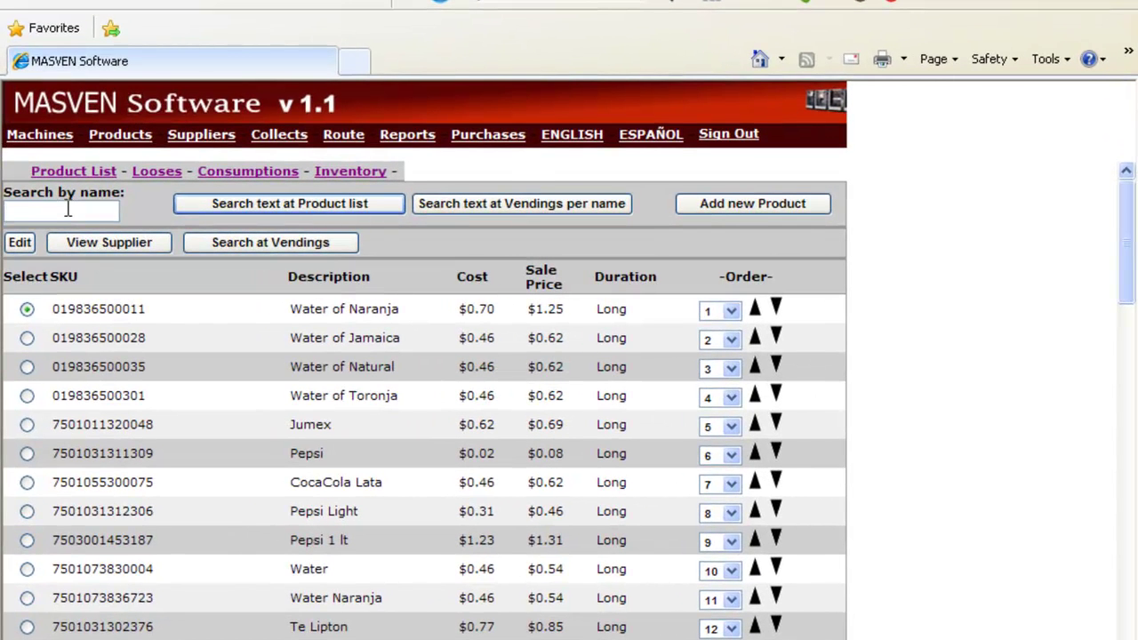
type("pepsi")
left_click(573, 205)
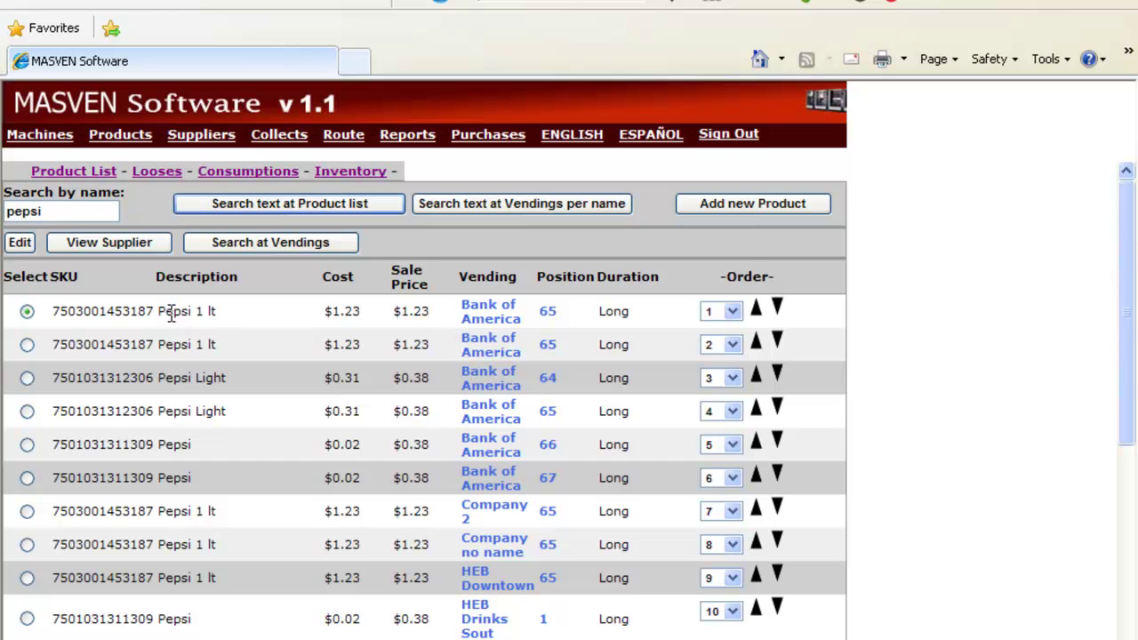
left_click_drag(167, 312, 177, 342)
left_click_drag(185, 380, 185, 398)
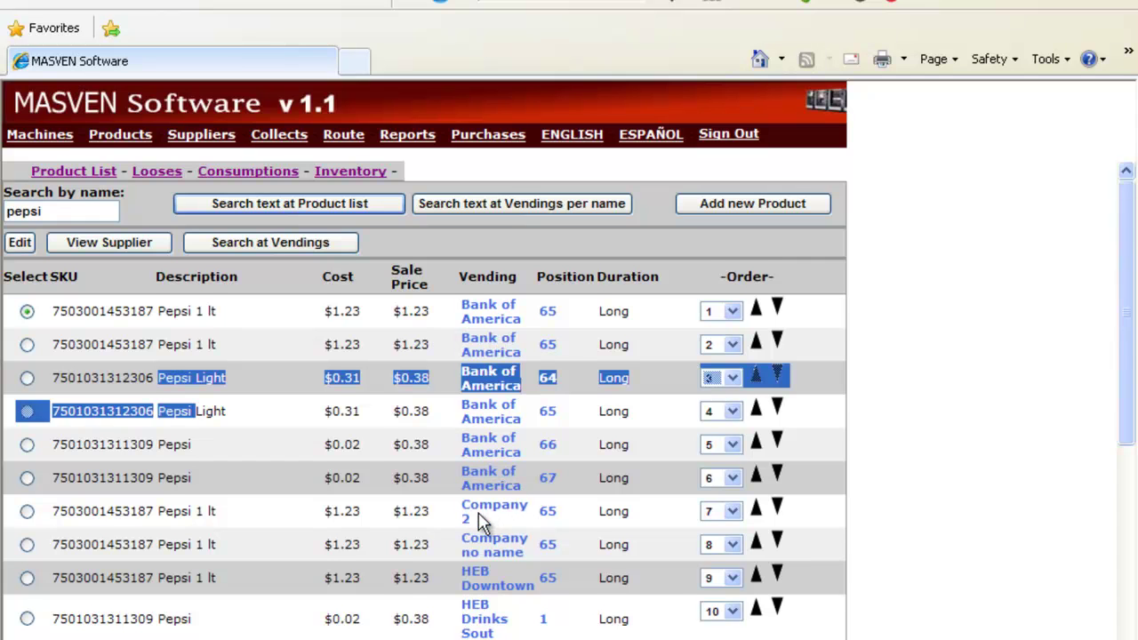
scroll(483, 515, "down", 2)
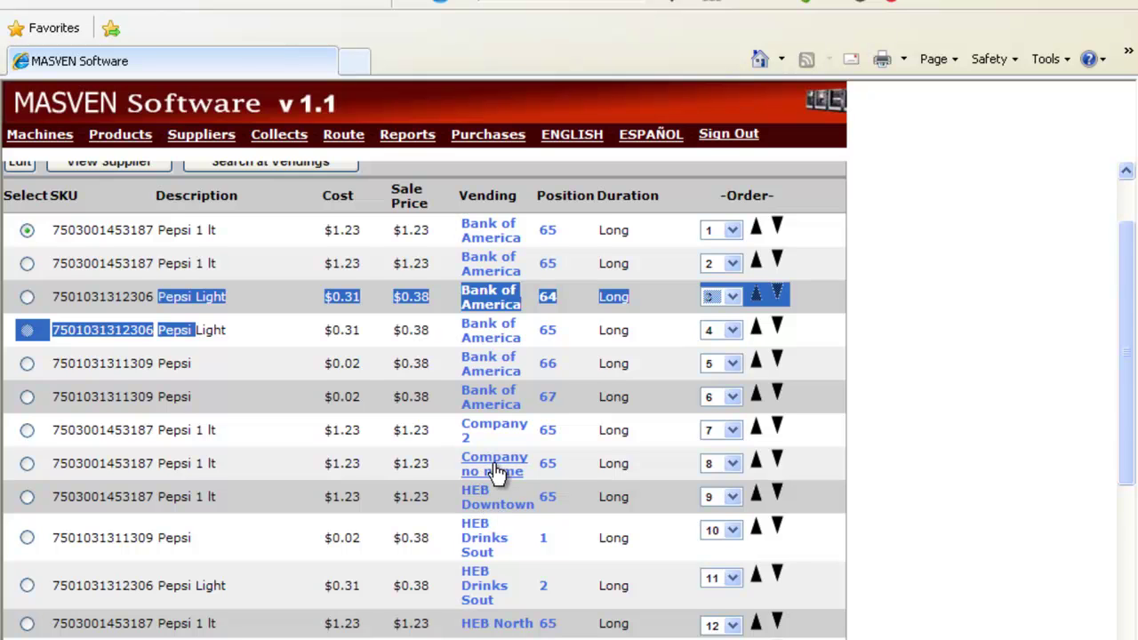
scroll(494, 480, "down", 5)
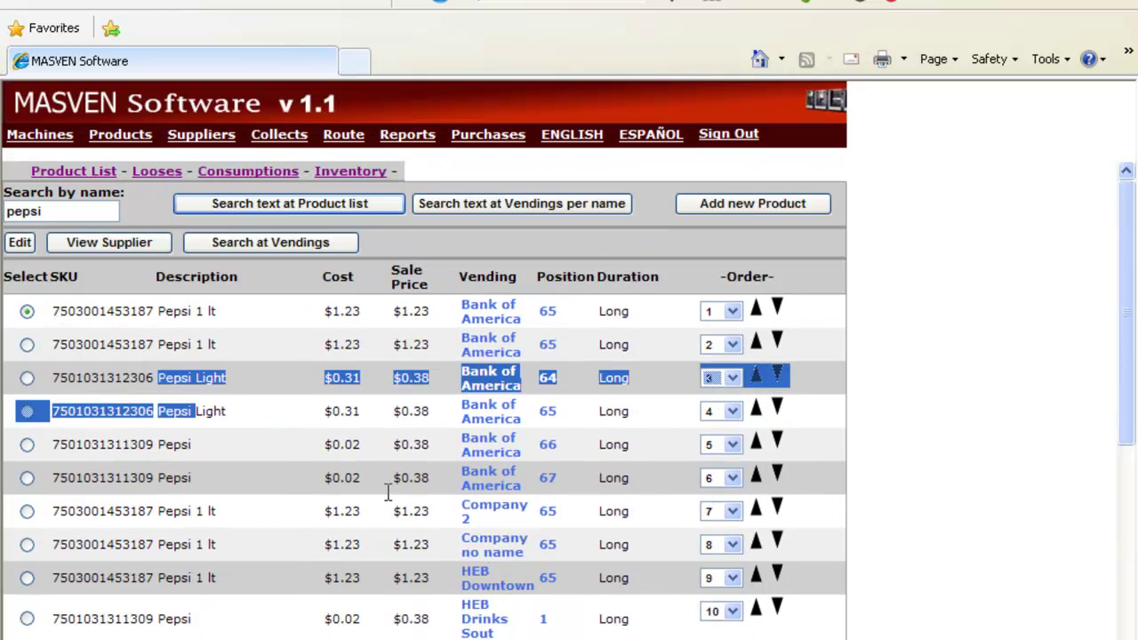
left_click(275, 361)
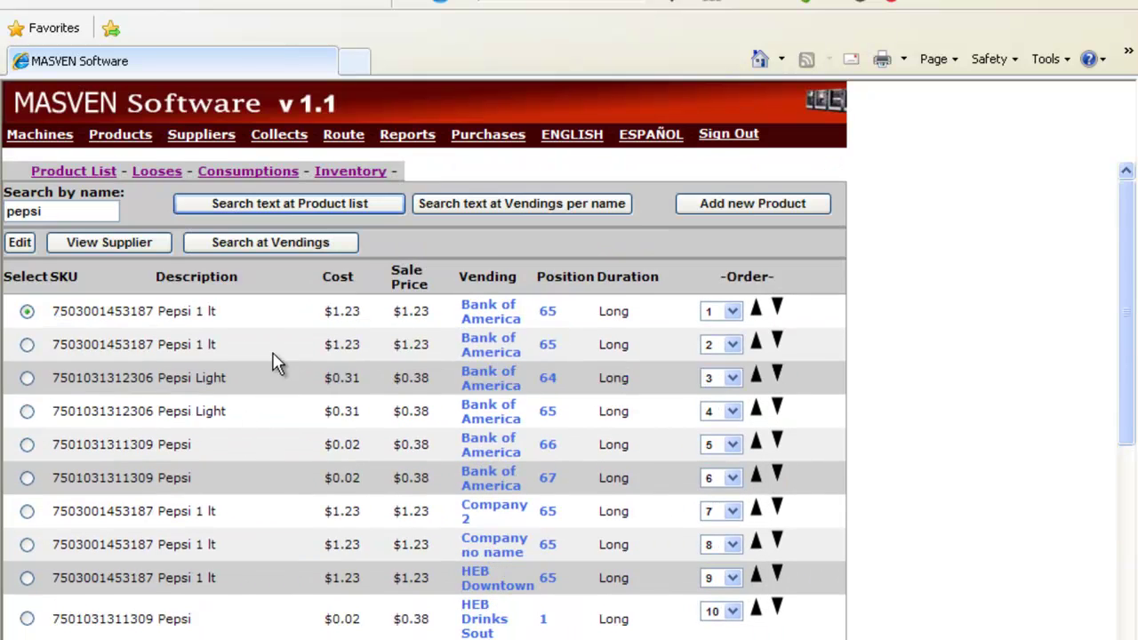
View Inventory and the Consumptions report with All Suppliers, then open the Suppliers list.
left_click(352, 173)
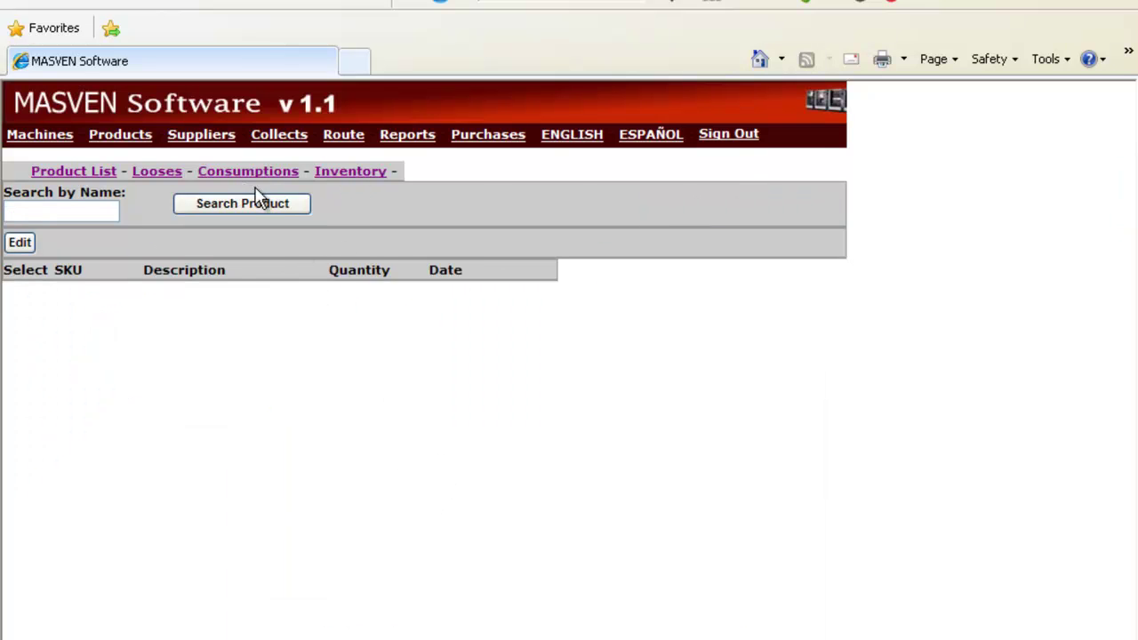
left_click(252, 180)
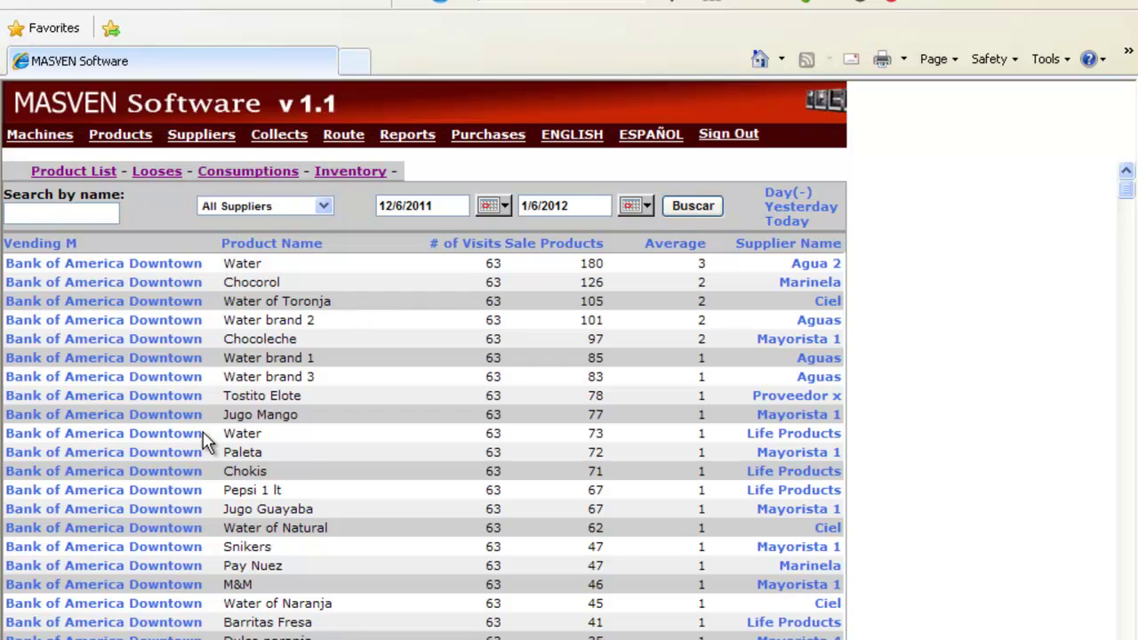
left_click(324, 207)
left_click(321, 211)
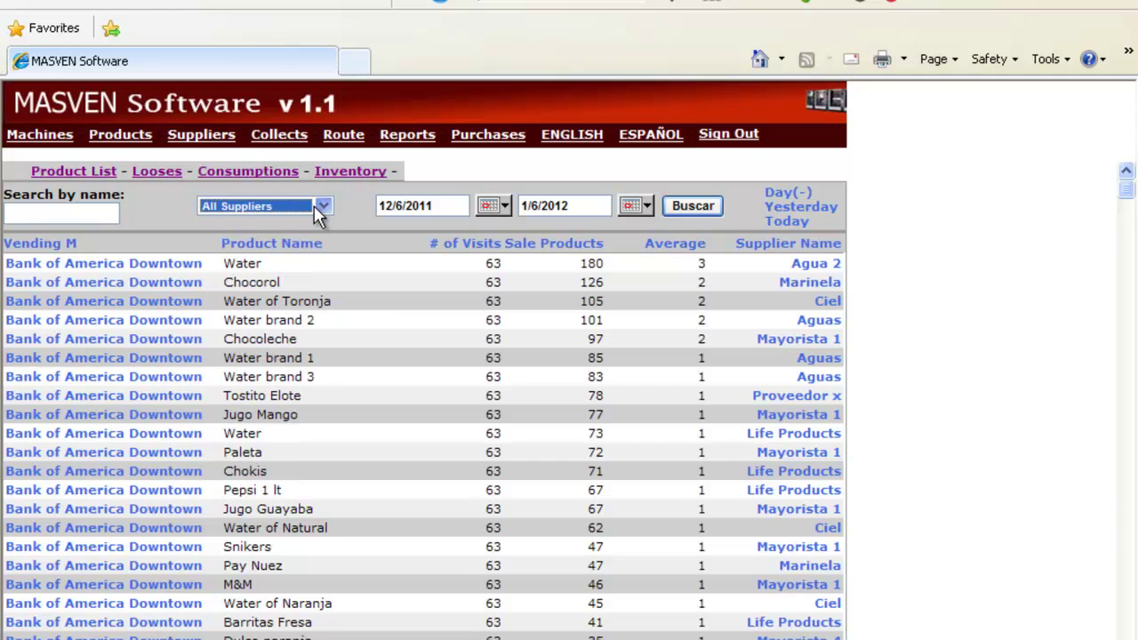
left_click(201, 143)
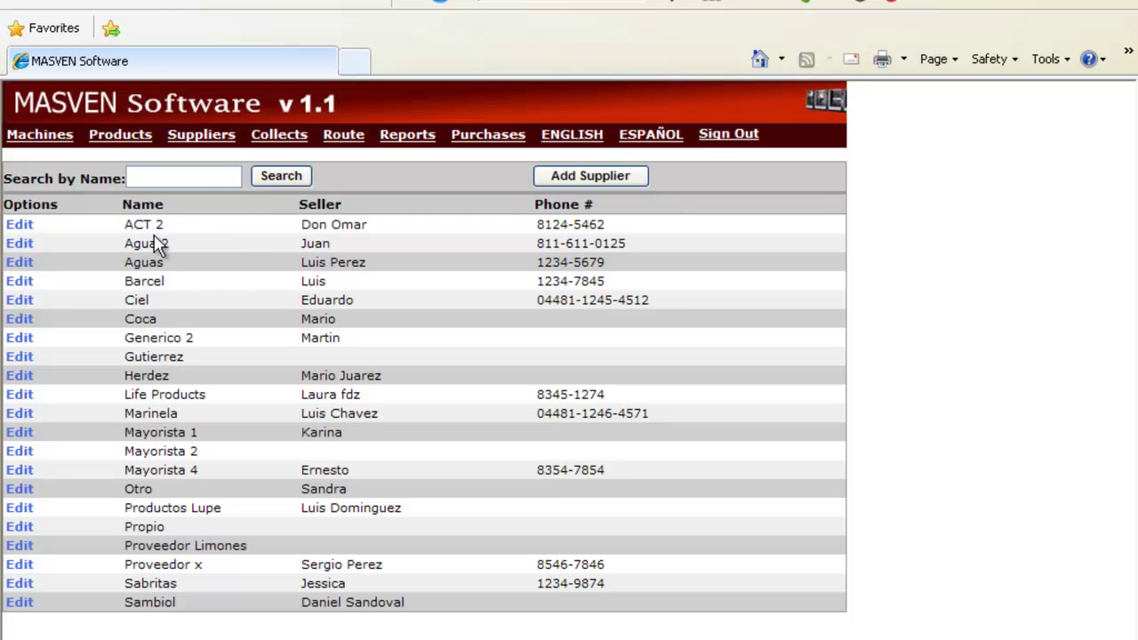
Show the Collects list with dated entries for HEB North, Mall of happiness SE and Bank of America Downtown.
left_click(291, 142)
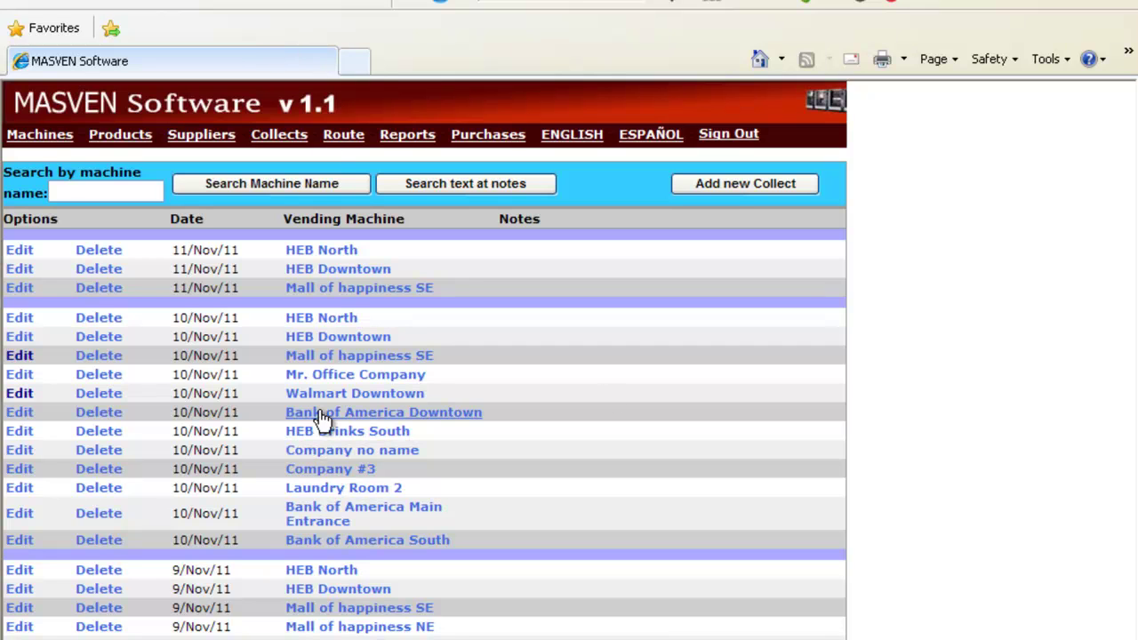
Open the 10 Nov Bank of America Downtown collect and step through its counter, bill and count fields.
left_click(22, 413)
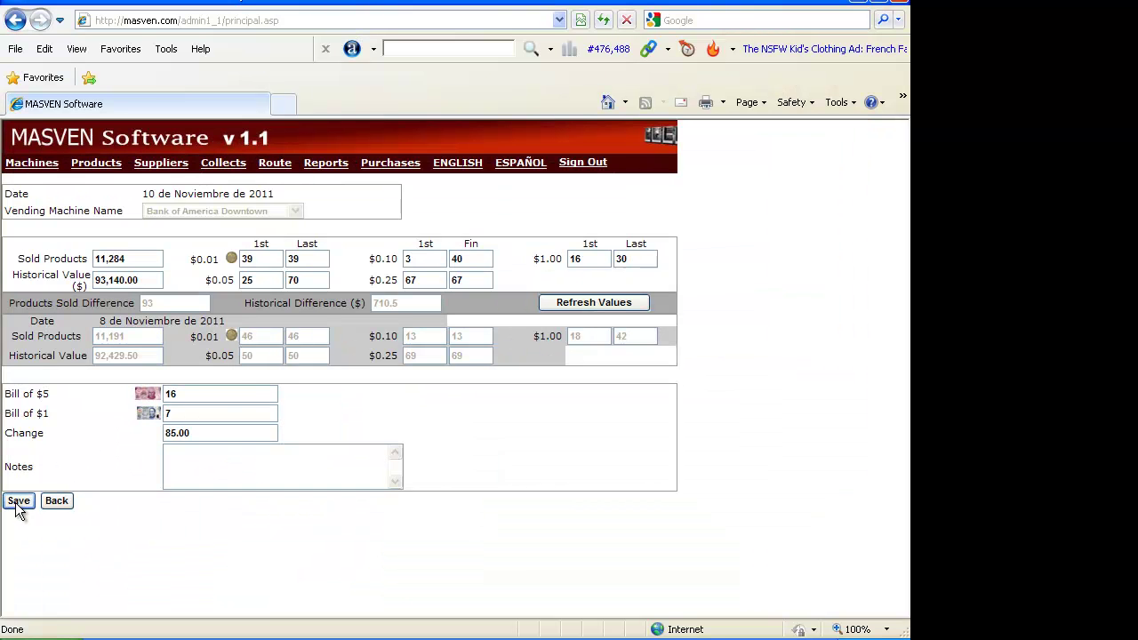
key("Tab")
key("Tab")
left_click(267, 258)
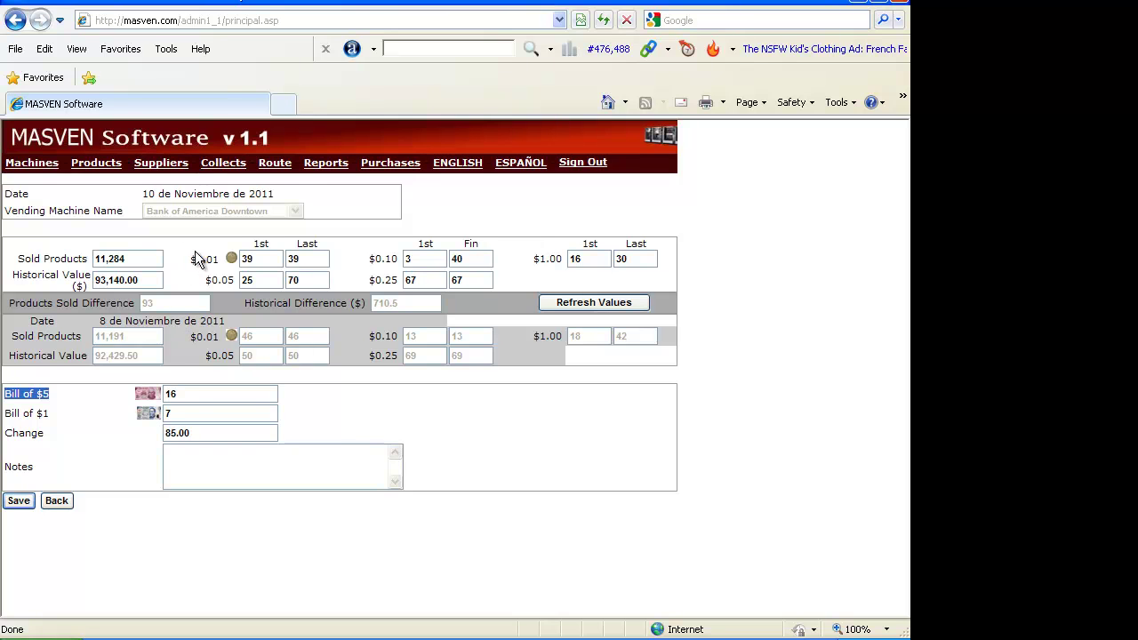
key("Tab")
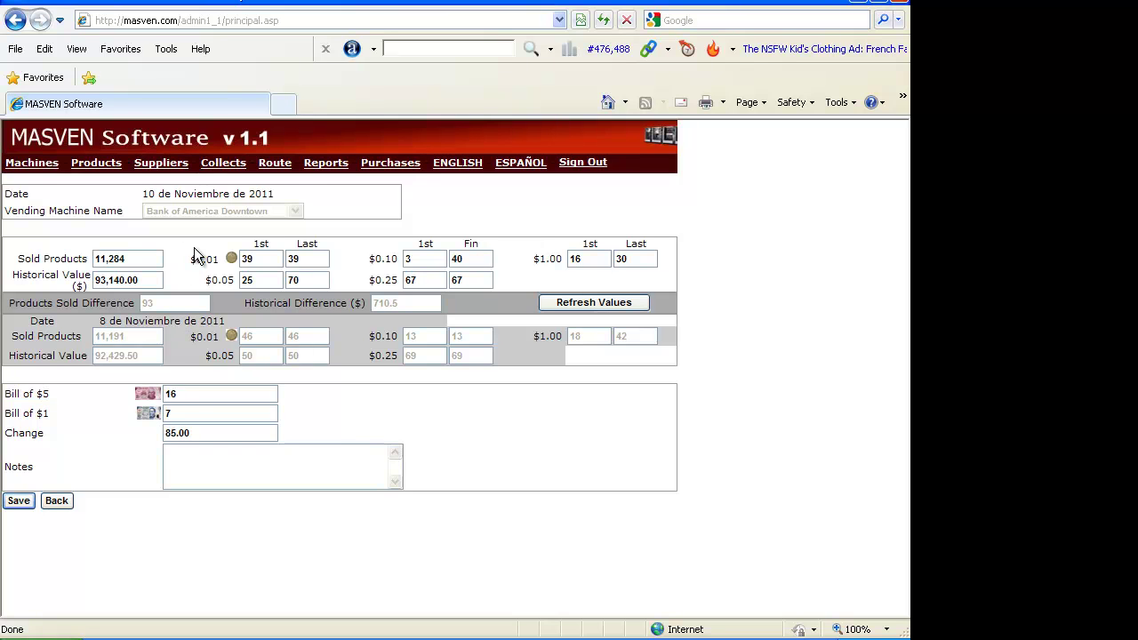
left_click(163, 259)
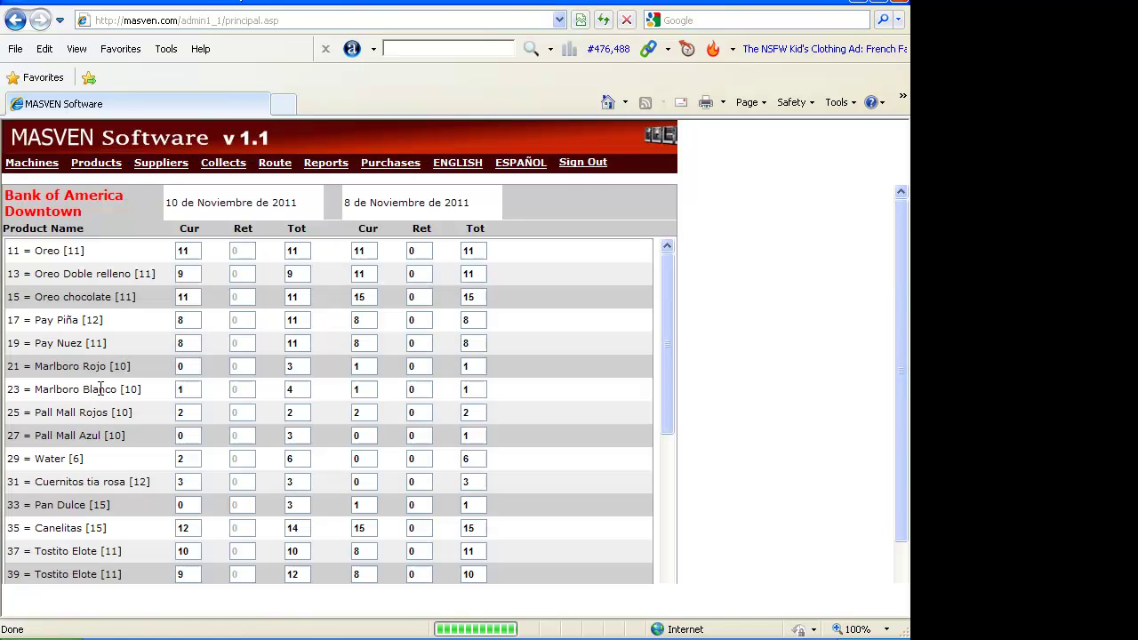
double_click(195, 250)
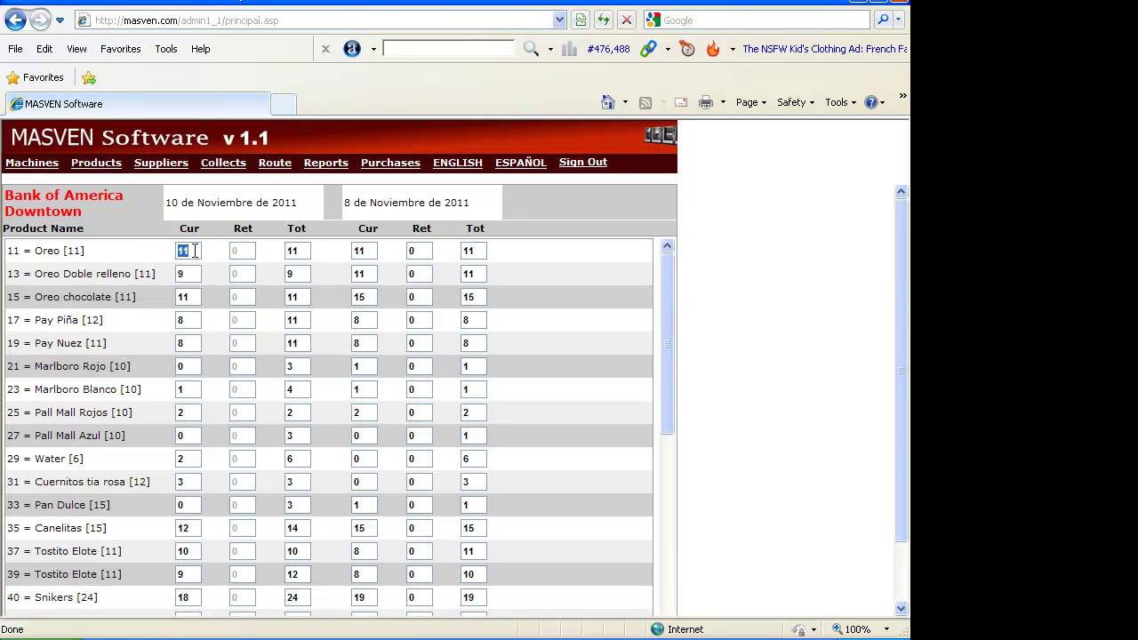
double_click(194, 251)
key("Tab")
scroll(300, 263, "down", 5)
Calculate the 11/12/2011 route and review the per-machine suggestion tables such as HEB North.
left_click(277, 164)
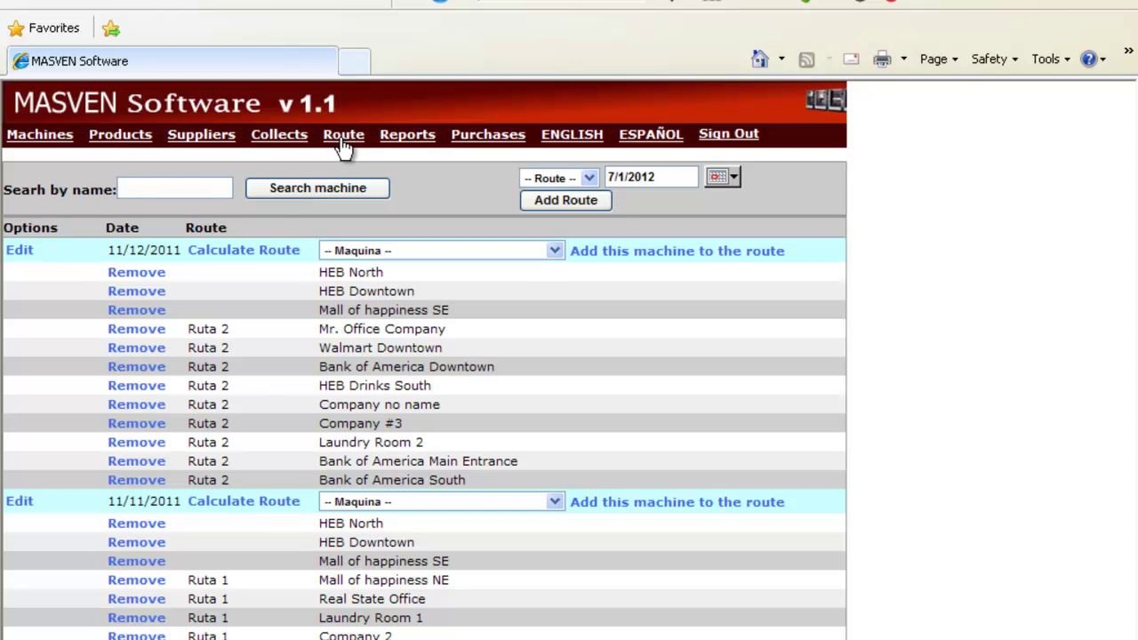
left_click(229, 255)
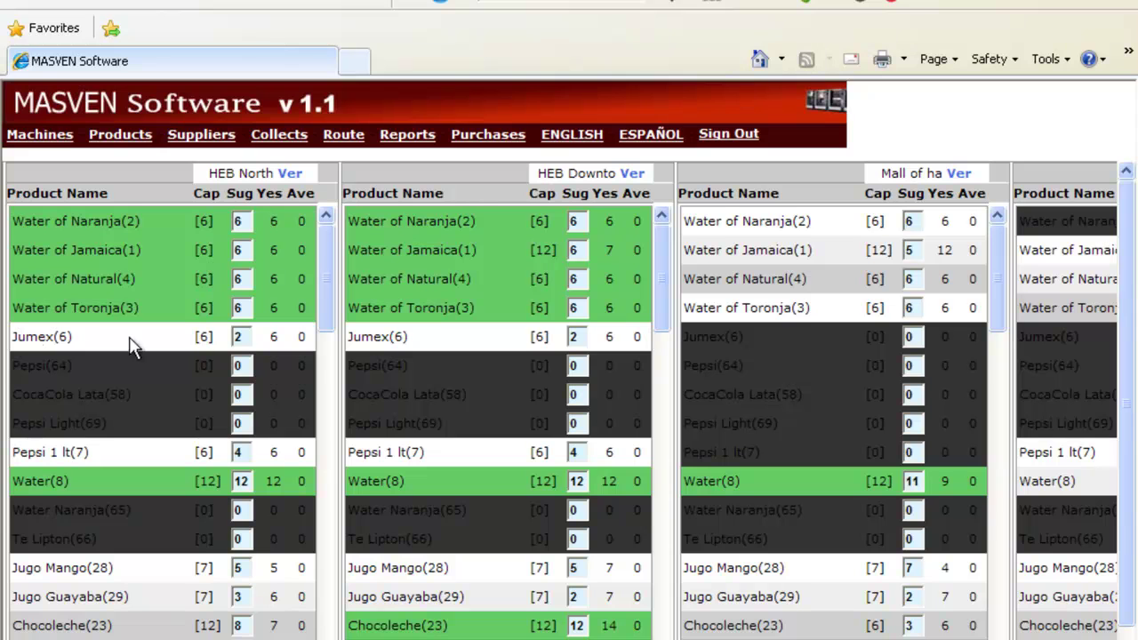
left_click(247, 337)
scroll(124, 333, "down", 5)
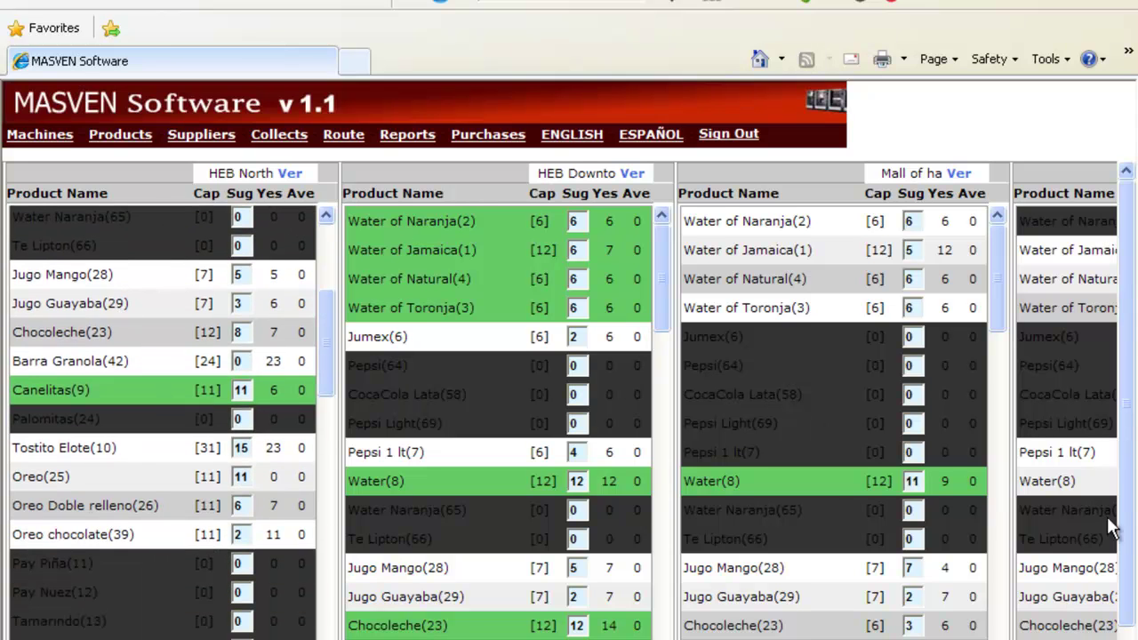
left_click_drag(210, 173, 274, 175)
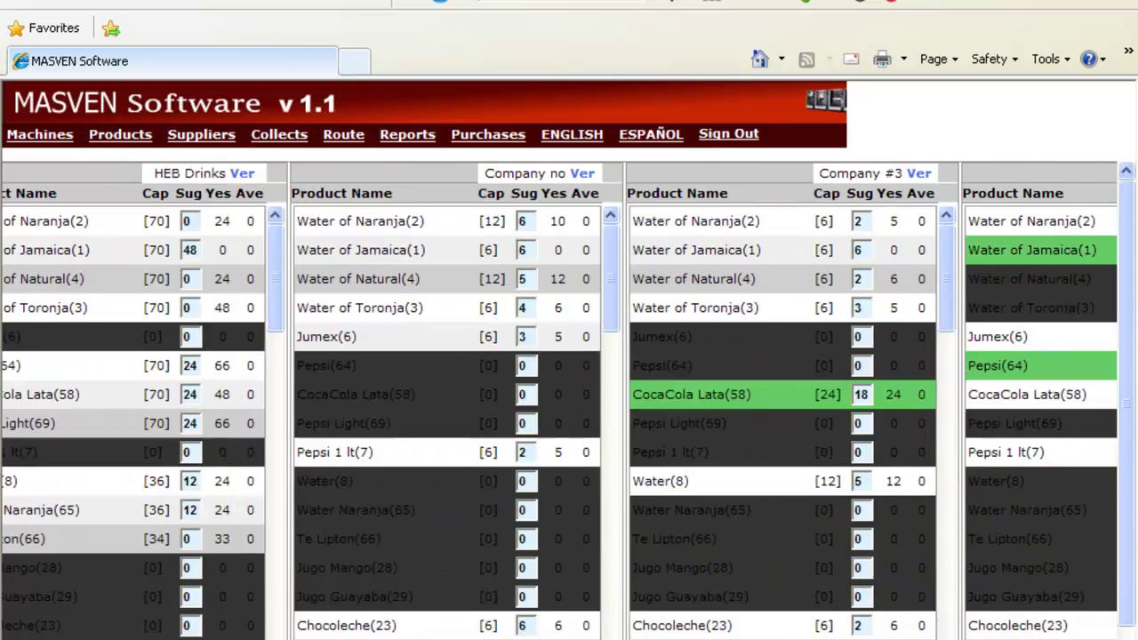
scroll(107, 623, "down", 5)
scroll(107, 627, "down", 3)
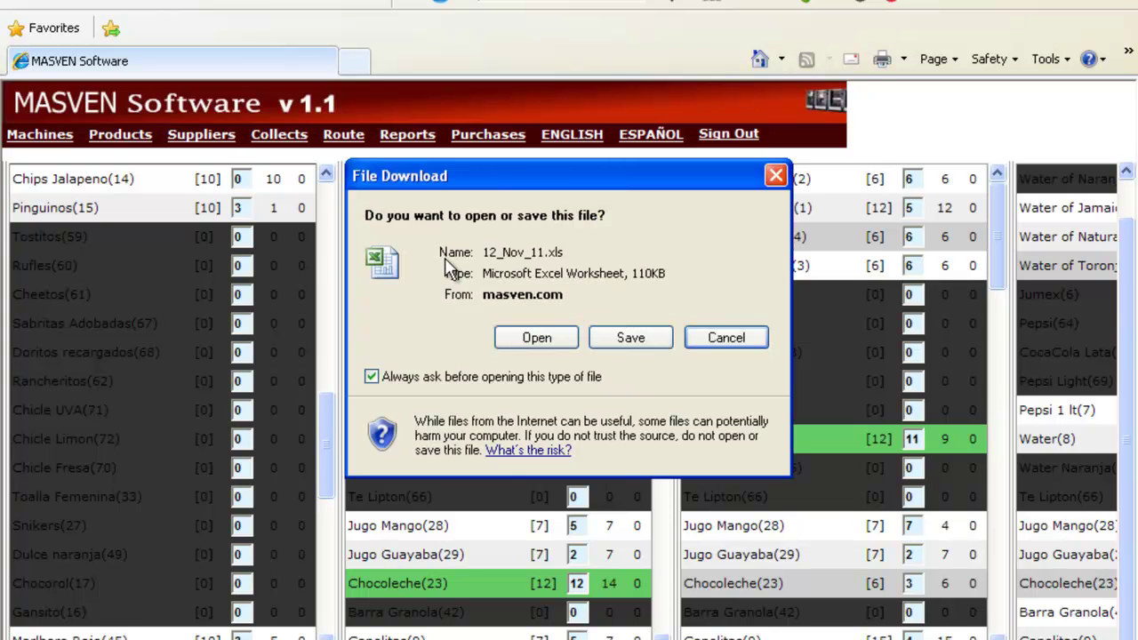
Open the 12_Nov_11 spreadsheet, then display the Reportes Administrativos report of daily sums and averages.
left_click(542, 342)
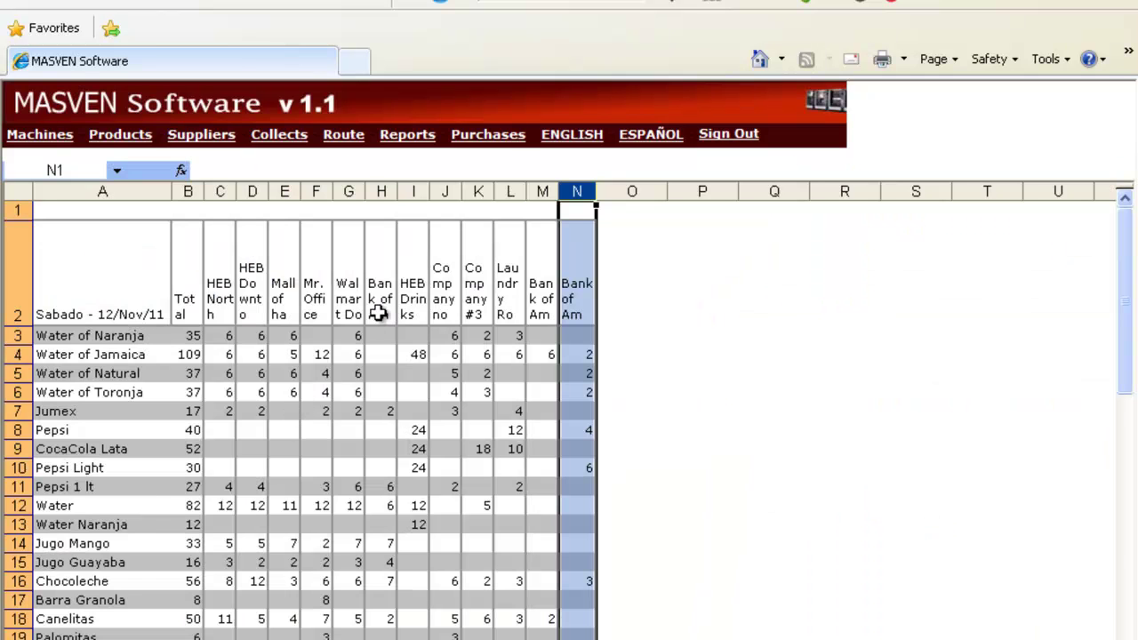
left_click(423, 140)
left_click(316, 175)
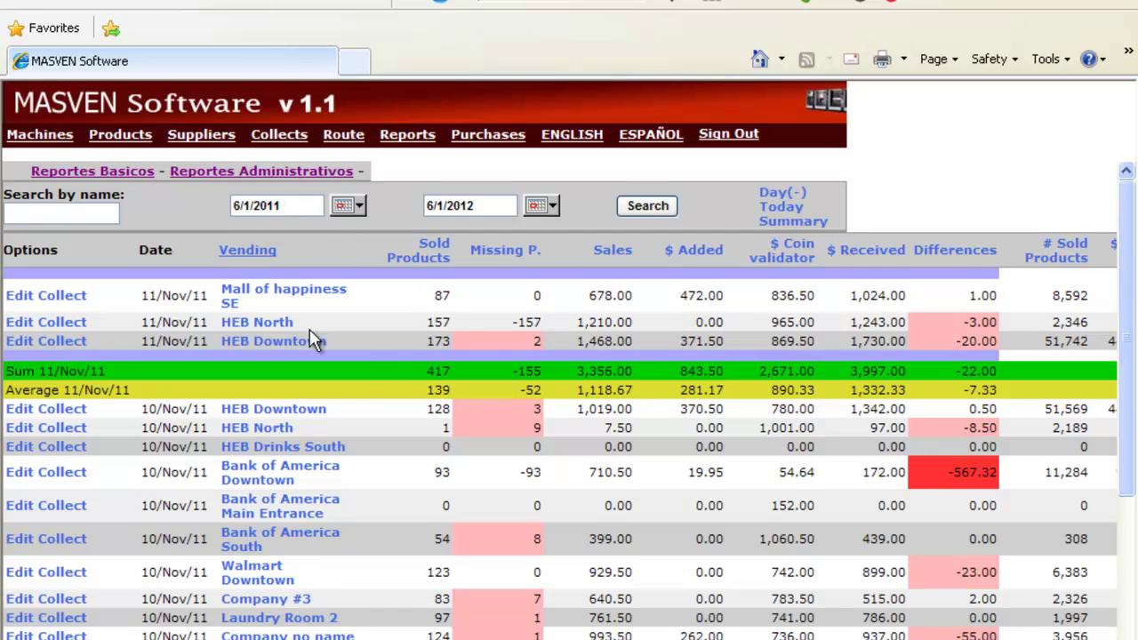
Highlight the 87 sold products value and the first row's 1.00 difference in the report.
left_click_drag(451, 293, 429, 292)
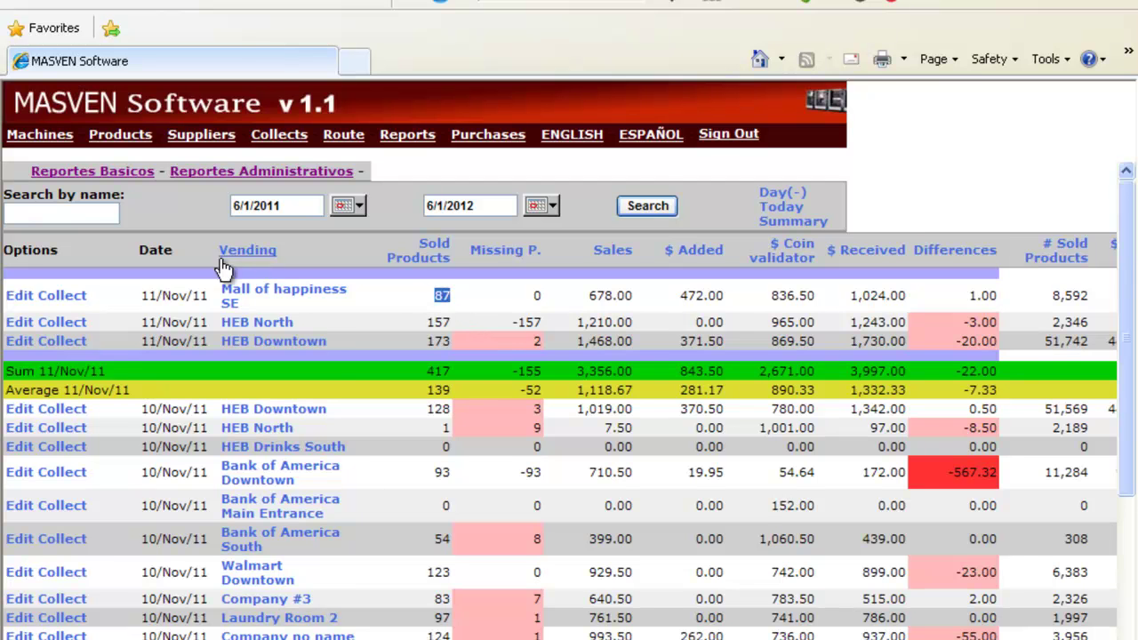
scroll(569, 400, "right", 5)
scroll(569, 401, "right", 1)
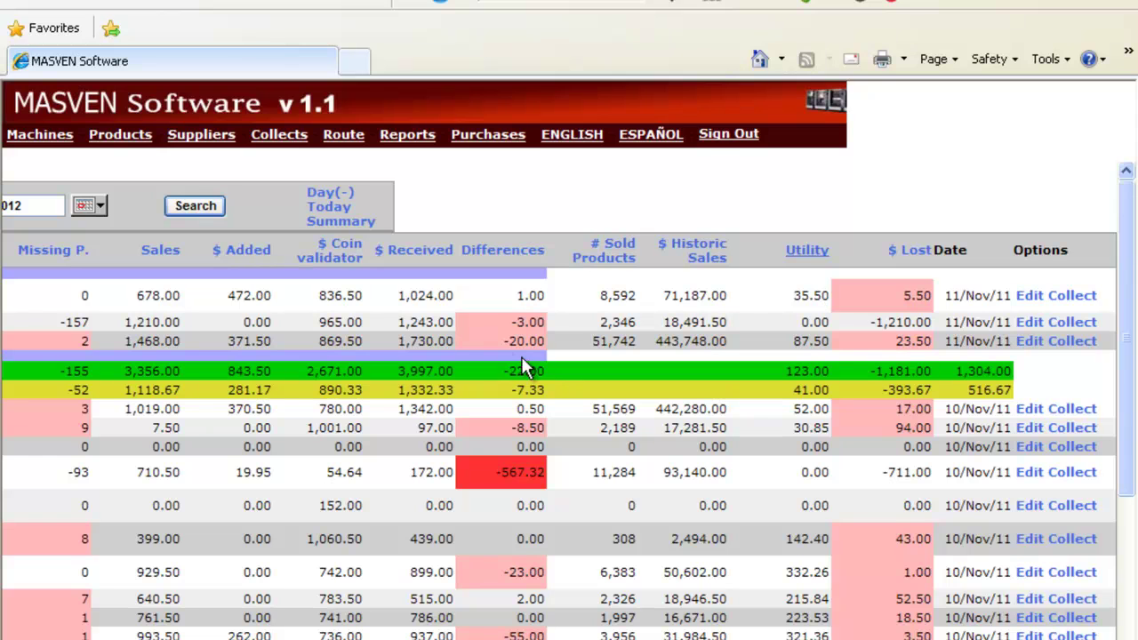
left_click_drag(458, 248, 530, 302)
scroll(285, 215, "left", 6)
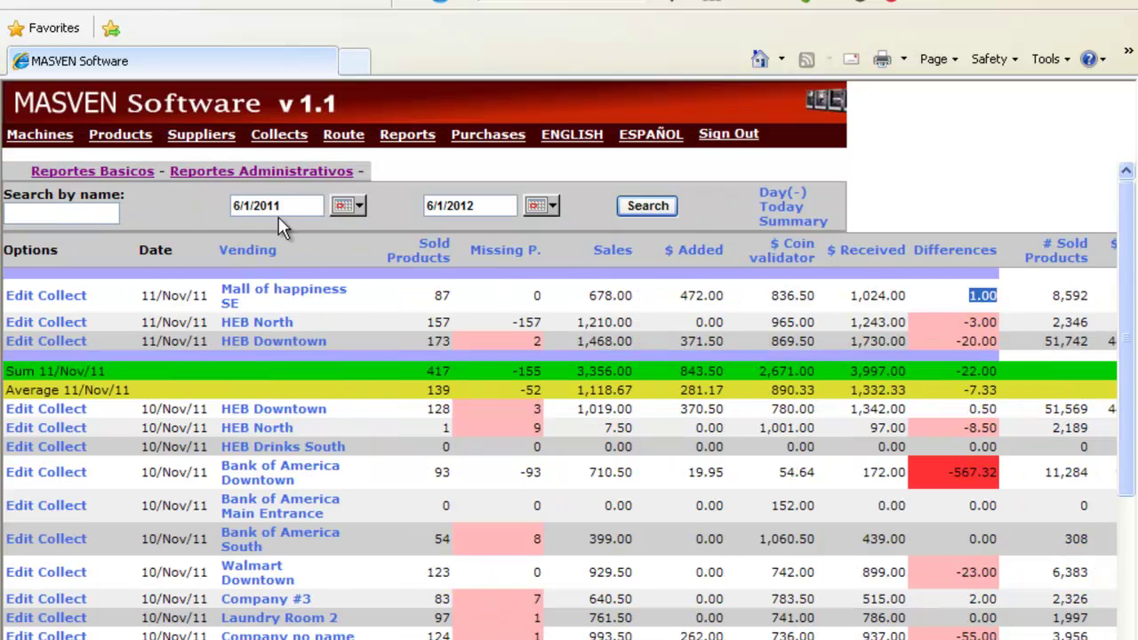
Set the report's start date to 01/10/2011.
left_click(356, 206)
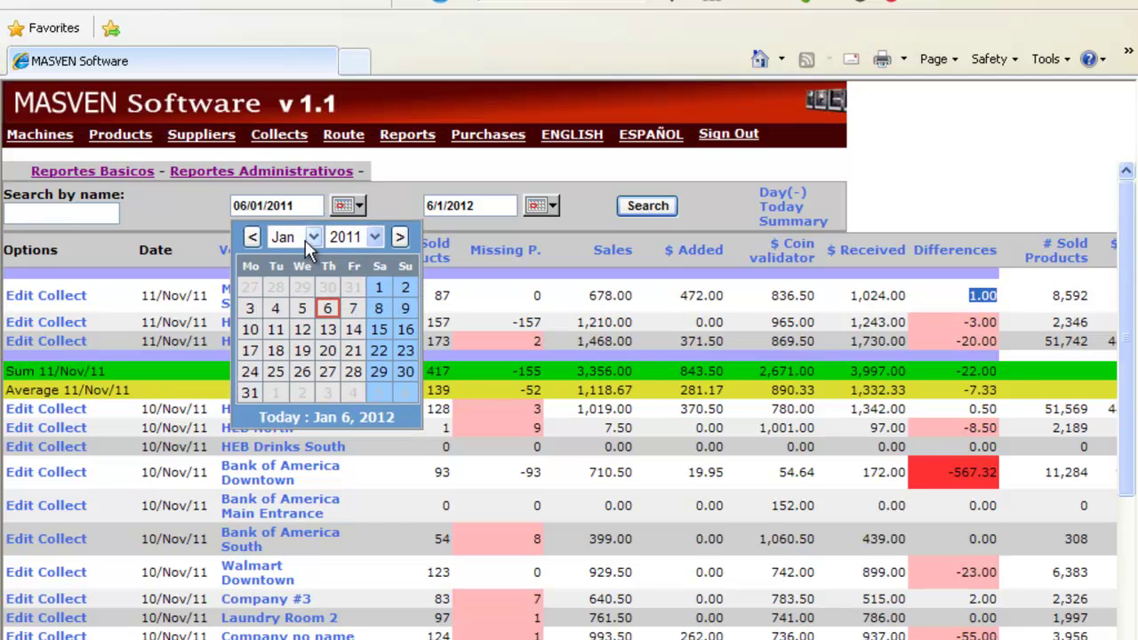
left_click(312, 238)
left_click(283, 425)
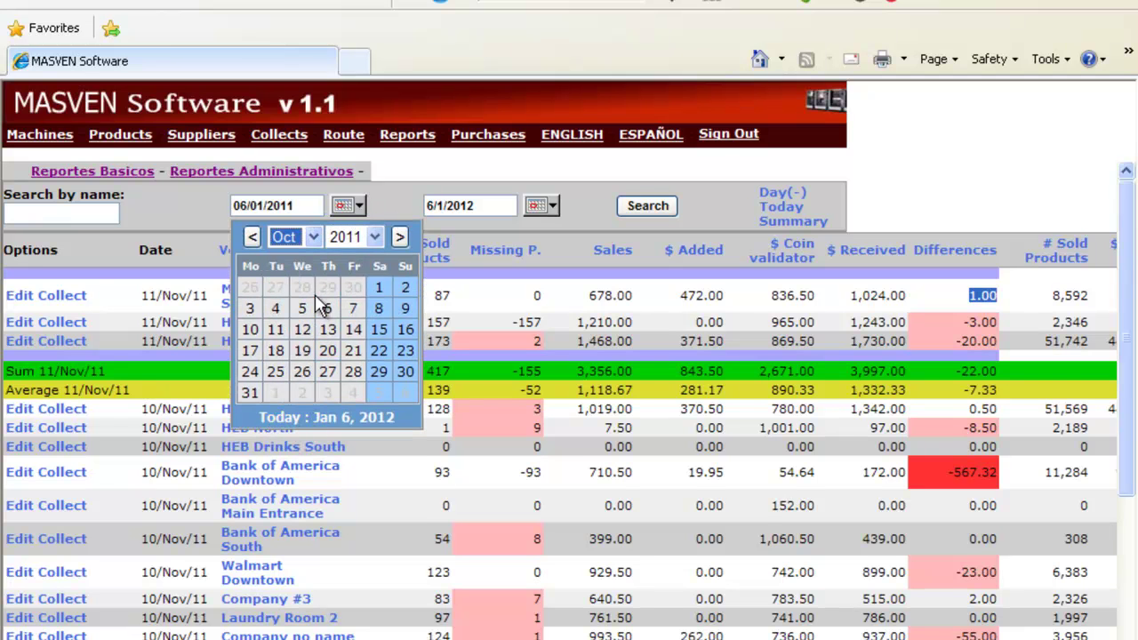
left_click(380, 288)
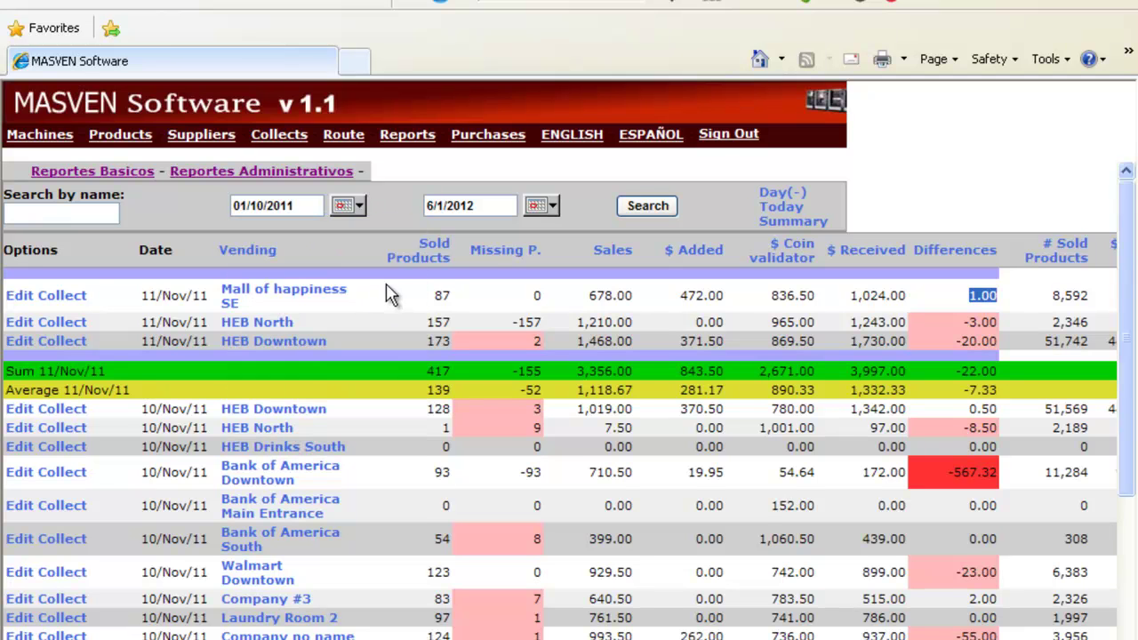
Set the end date to 01/11/2011, run the search, and sort collects by vending machine.
left_click(555, 210)
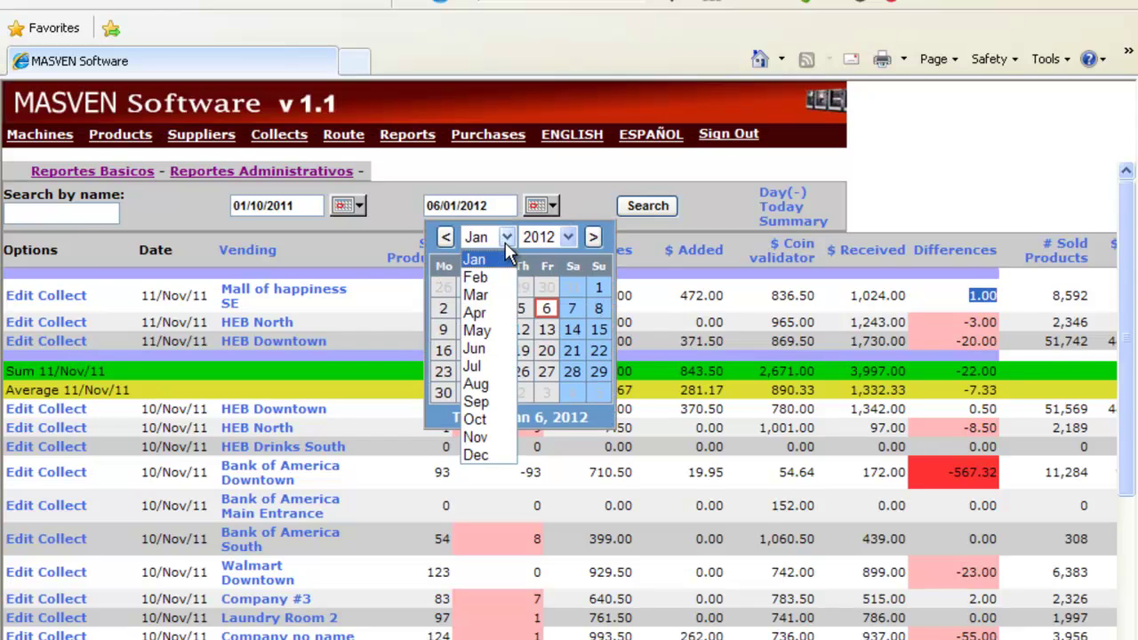
left_click(478, 437)
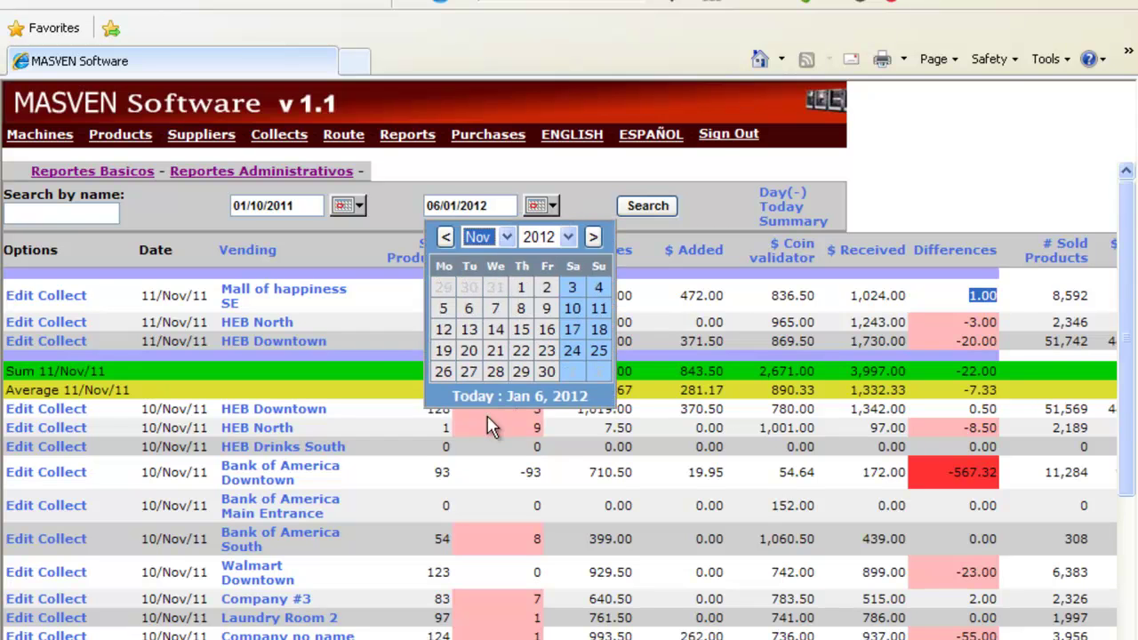
left_click(567, 237)
left_click(544, 95)
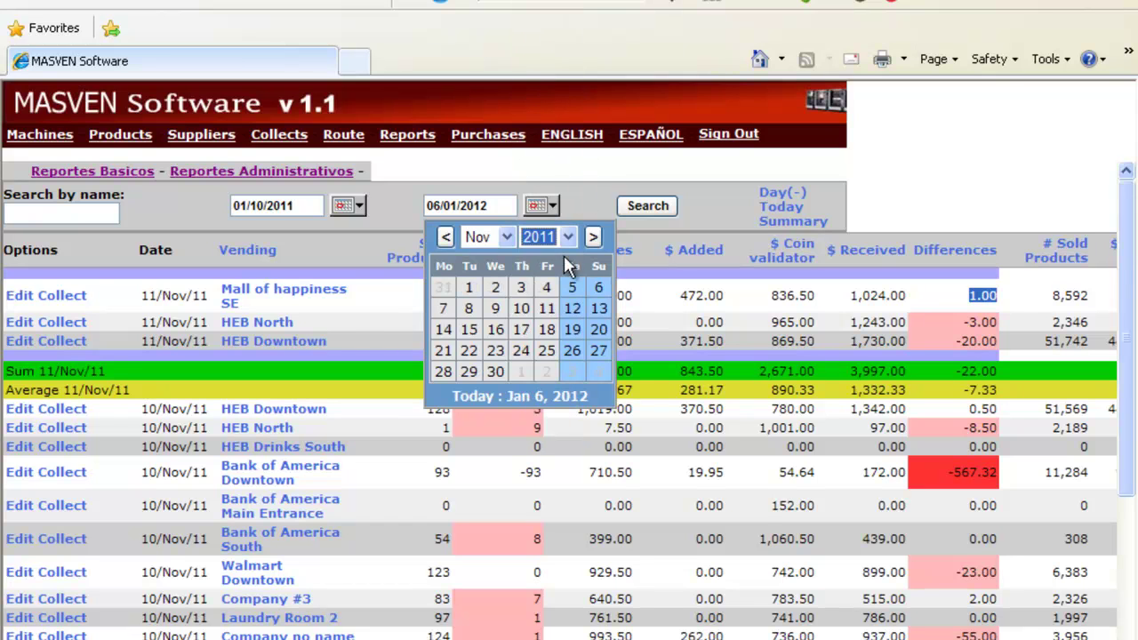
left_click(468, 287)
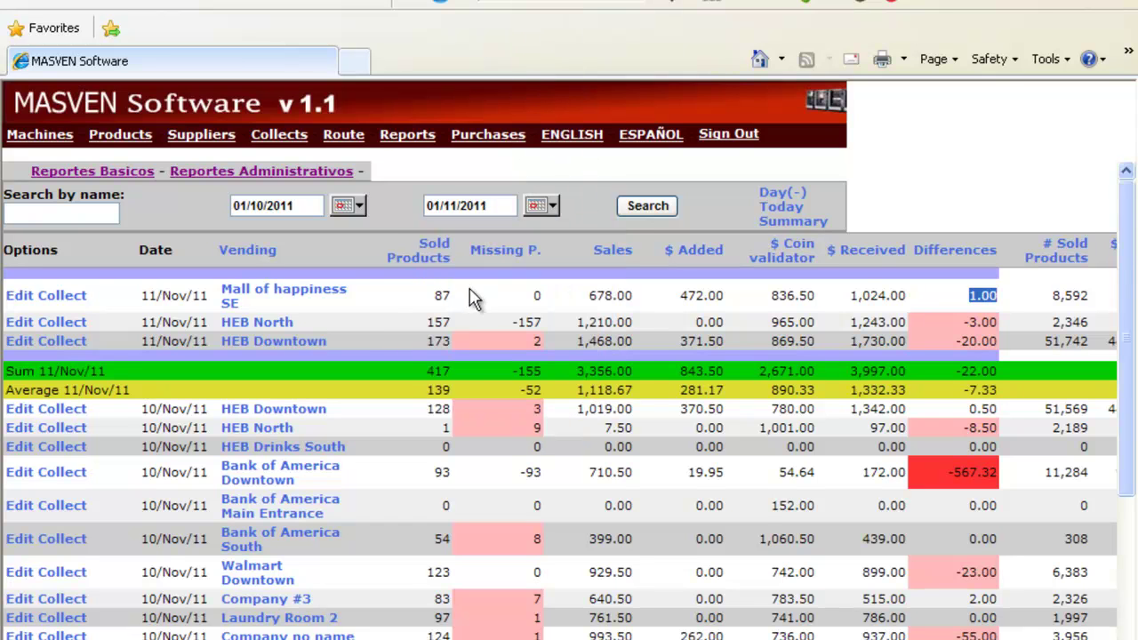
left_click(647, 208)
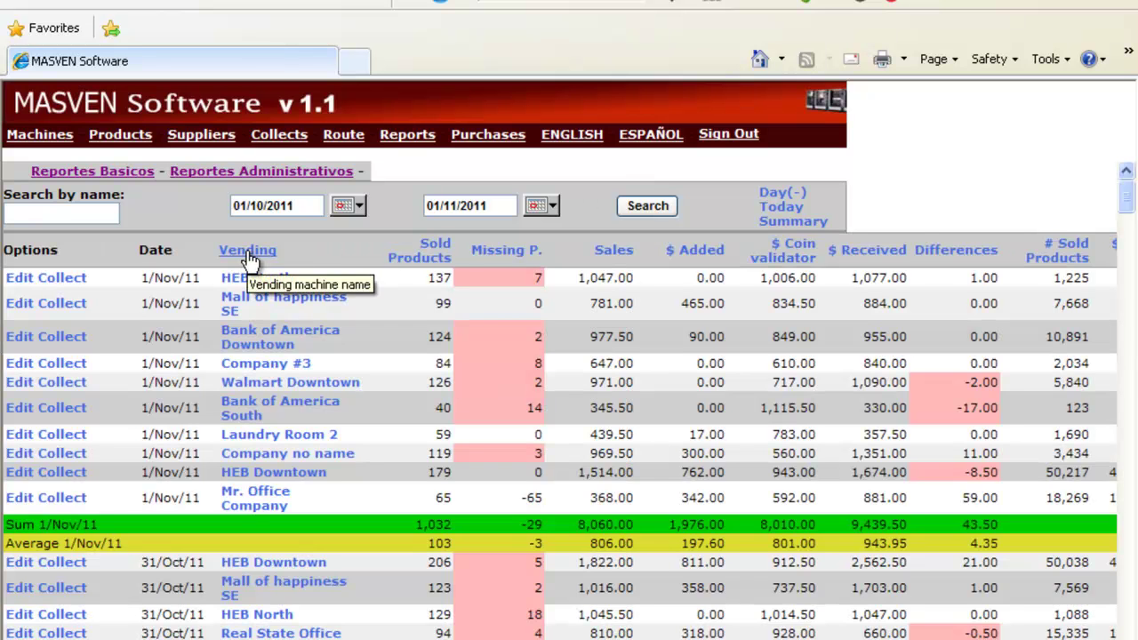
left_click(249, 253)
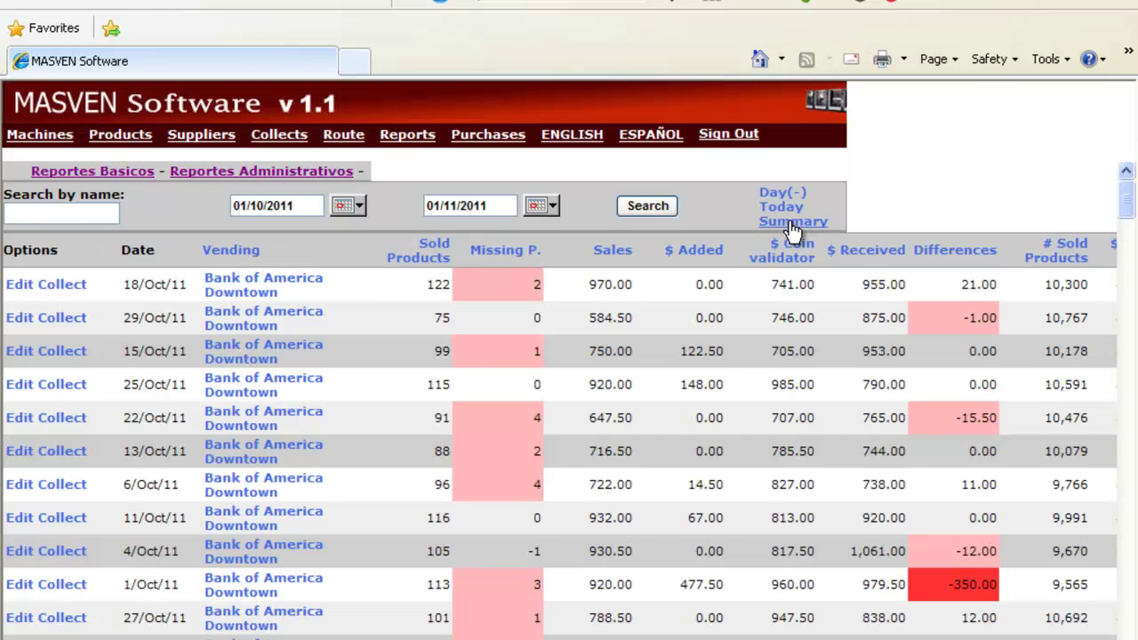
Show the per-machine Sum and Average summary and review it, marking the first row's Utility figure.
left_click(792, 224)
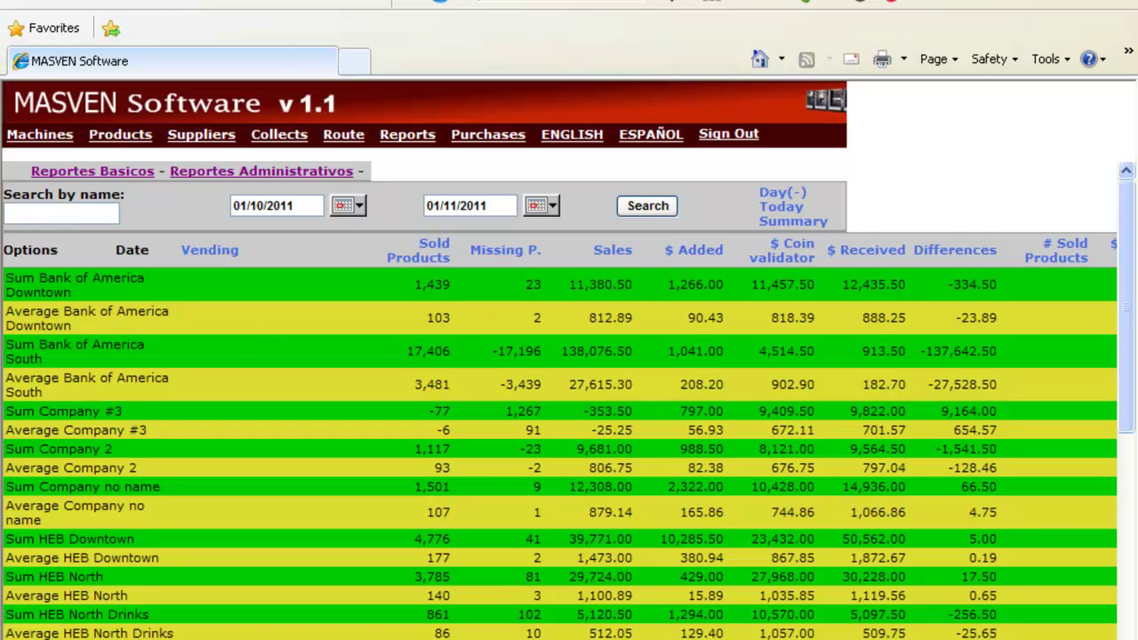
scroll(780, 255, "right", 5)
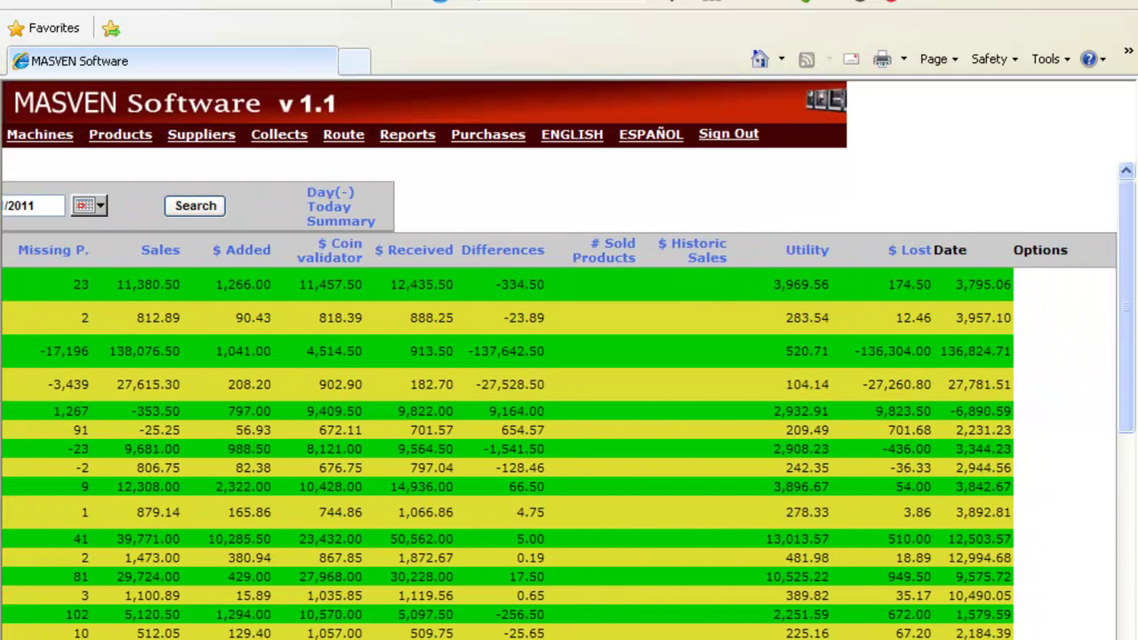
left_click_drag(783, 285, 817, 286)
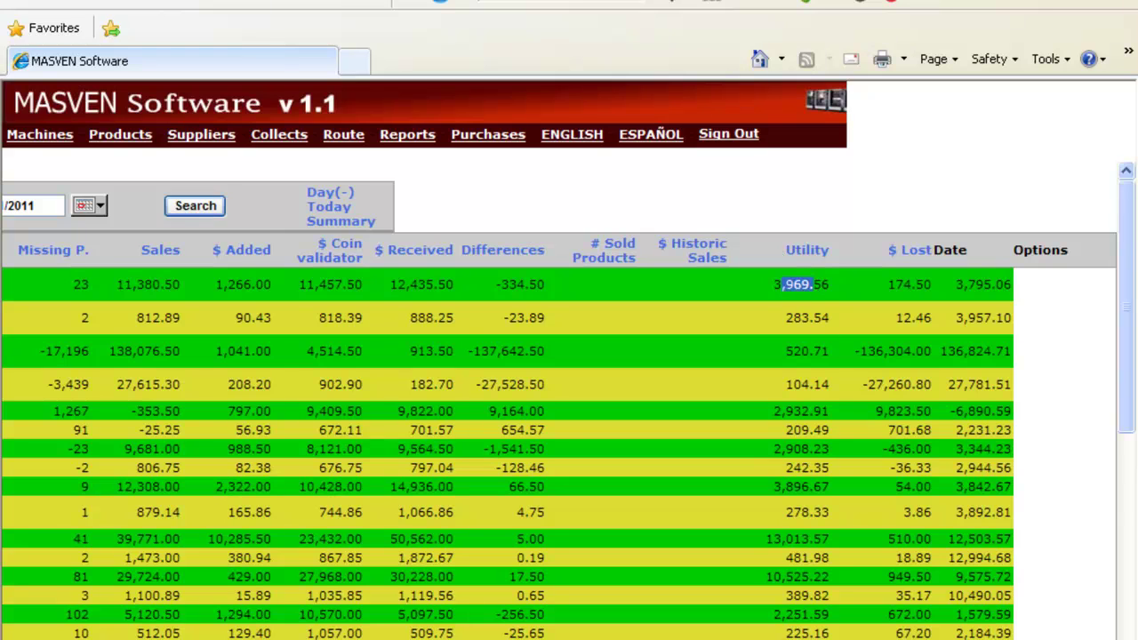
scroll(569, 400, "left", 5)
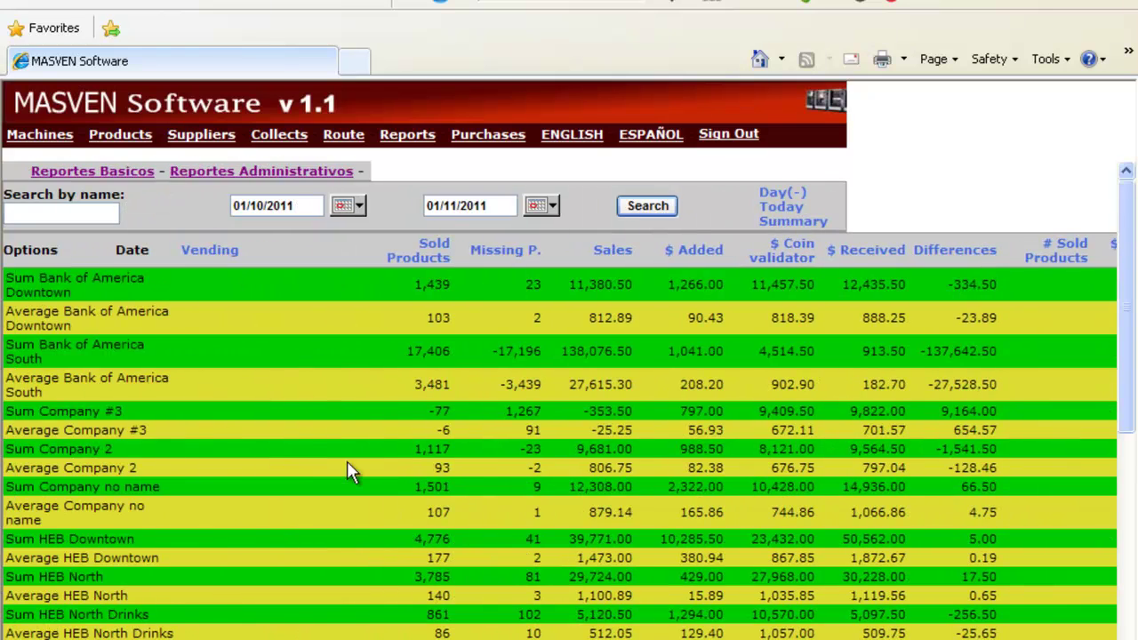
scroll(347, 463, "down", 6)
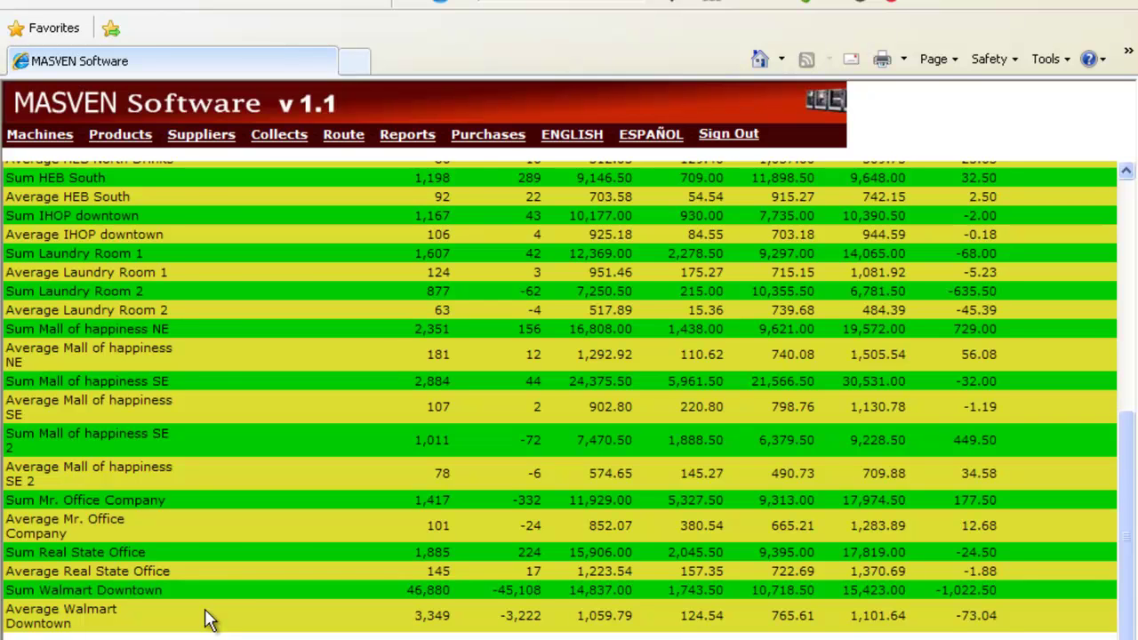
scroll(421, 304, "up", 8)
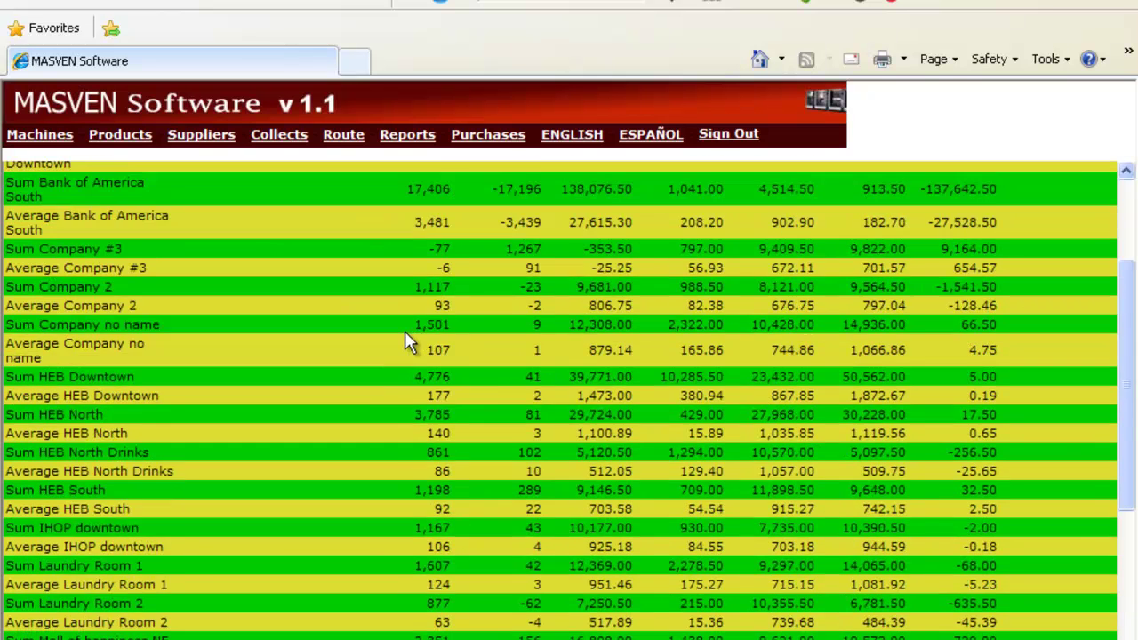
Start a new purchase from supplier Life Products with a ticket total of 30.
left_click(489, 135)
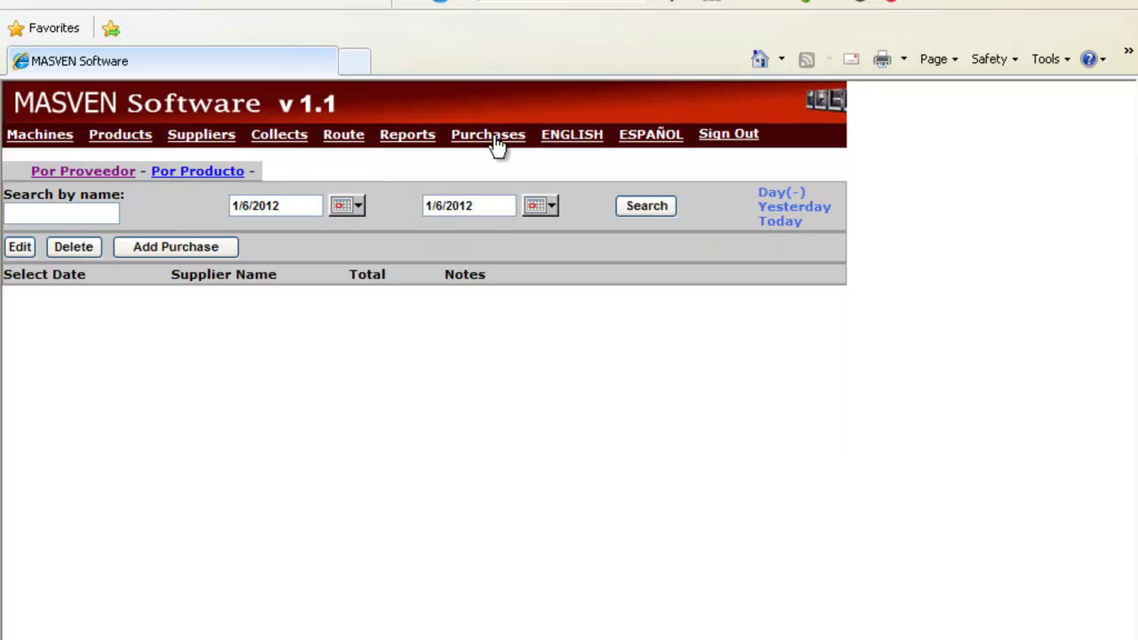
left_click(174, 247)
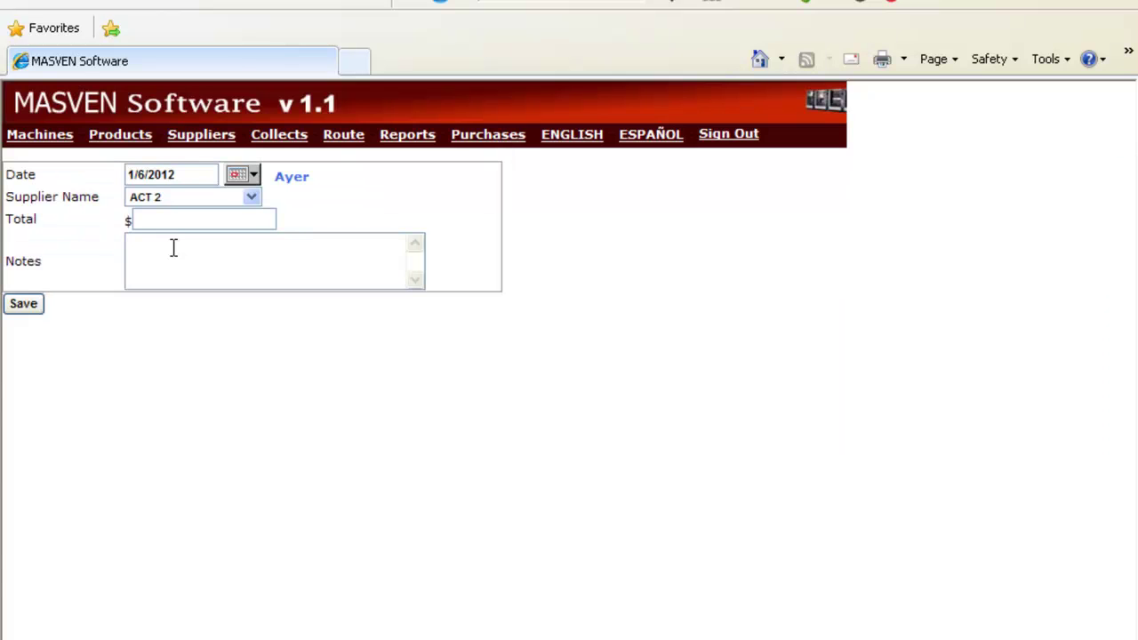
left_click(162, 197)
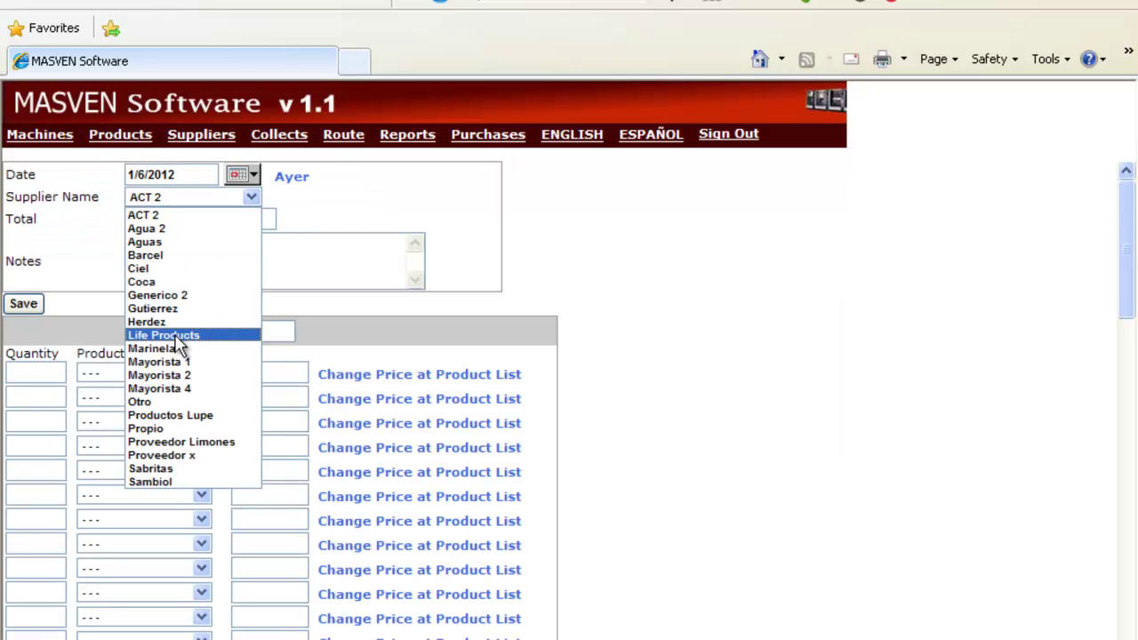
left_click(176, 336)
left_click(176, 221)
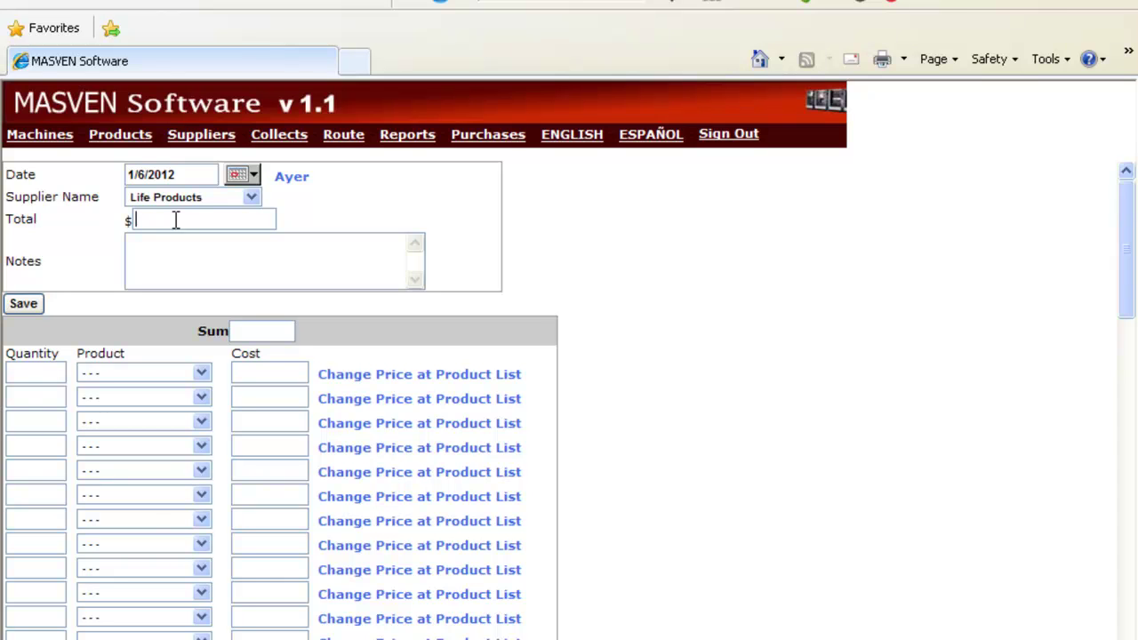
type("30")
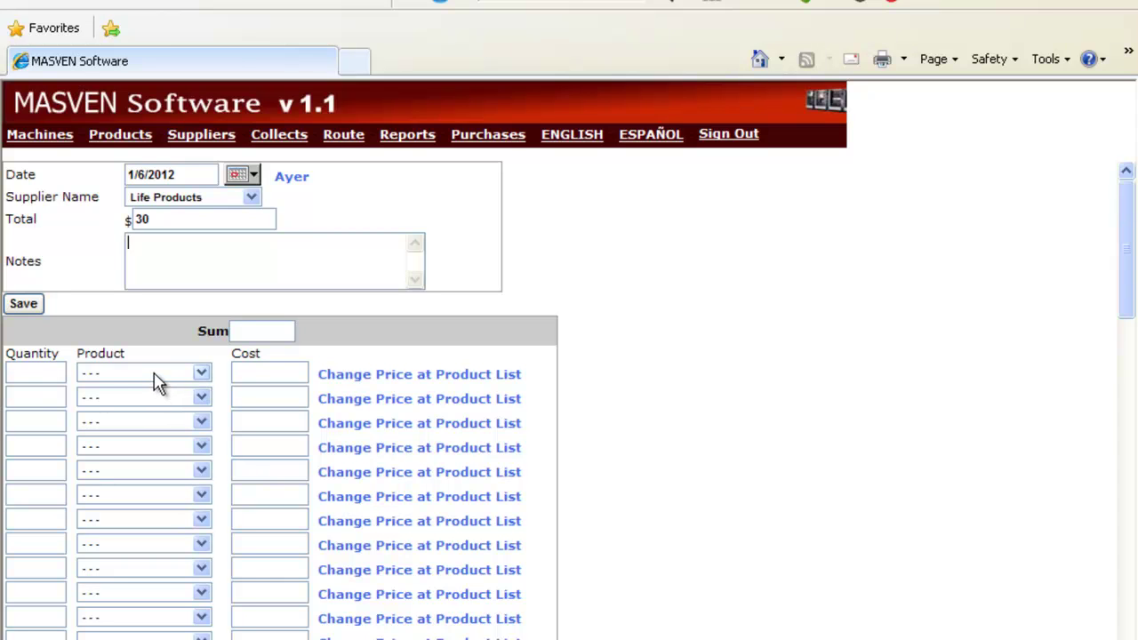
Add a first row of 50 M&M and attempt to save the purchase.
left_click(46, 373)
type("5")
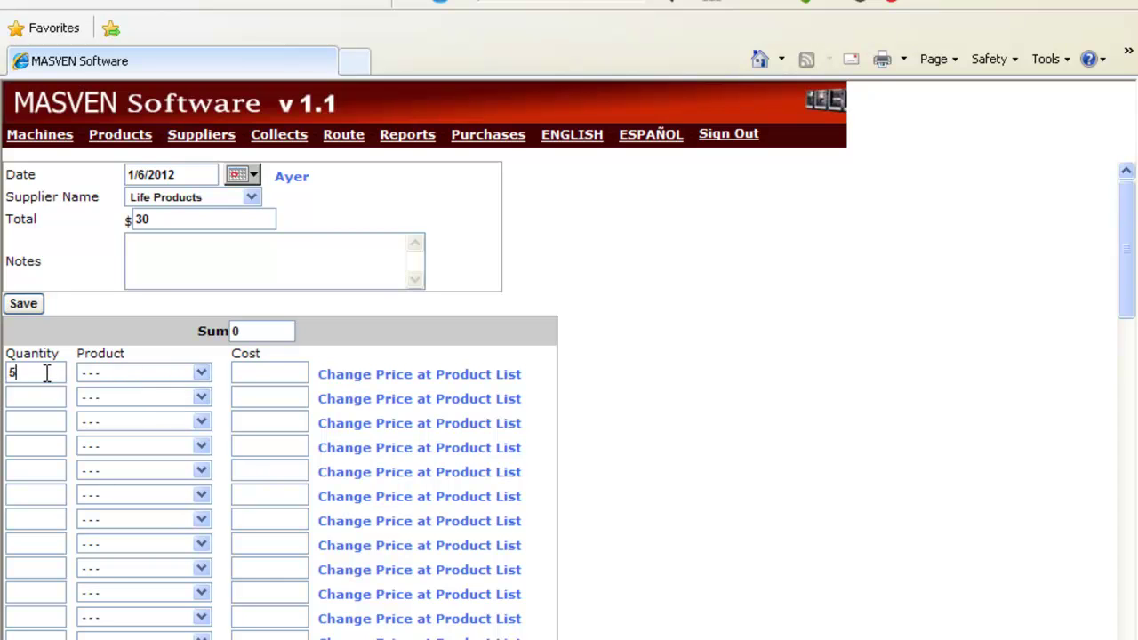
type("0")
left_click(102, 374)
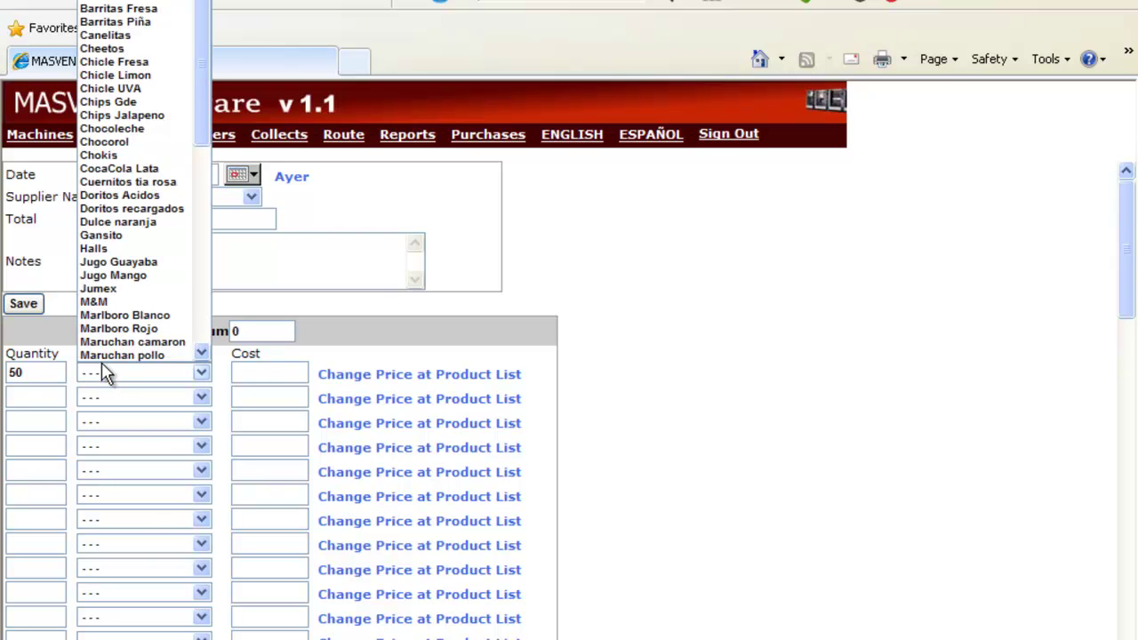
left_click(107, 303)
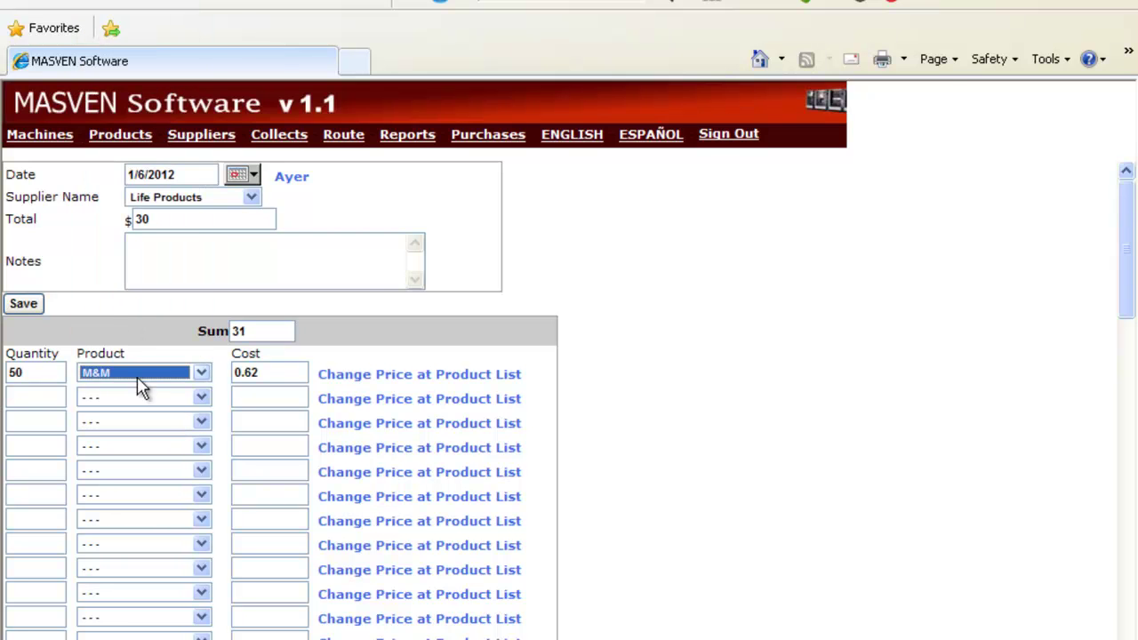
left_click(27, 372)
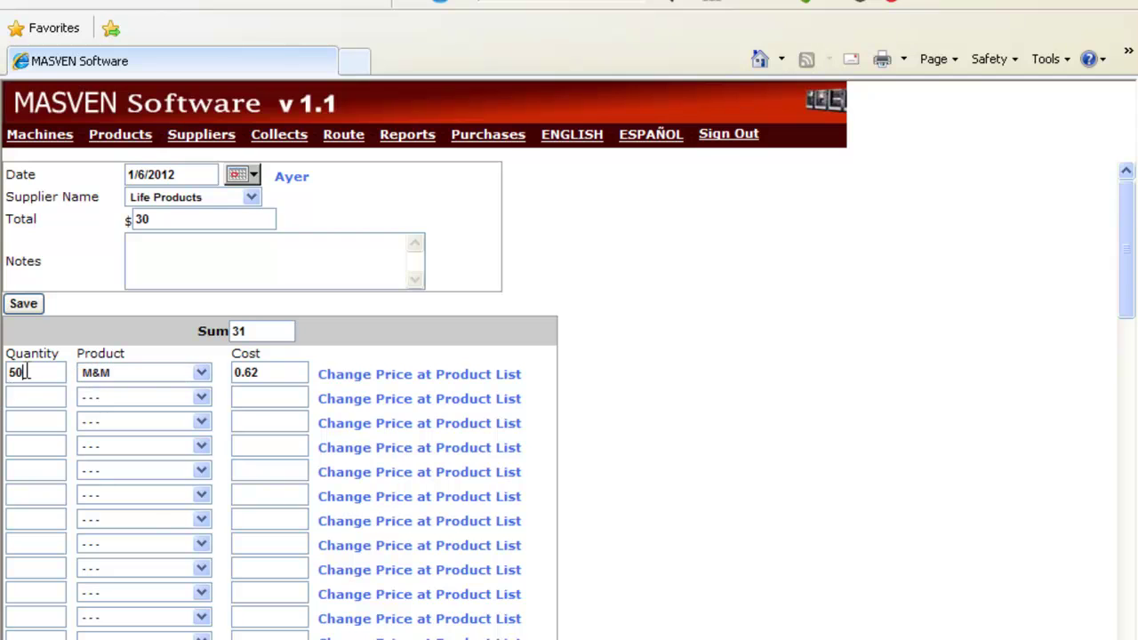
left_click(270, 370)
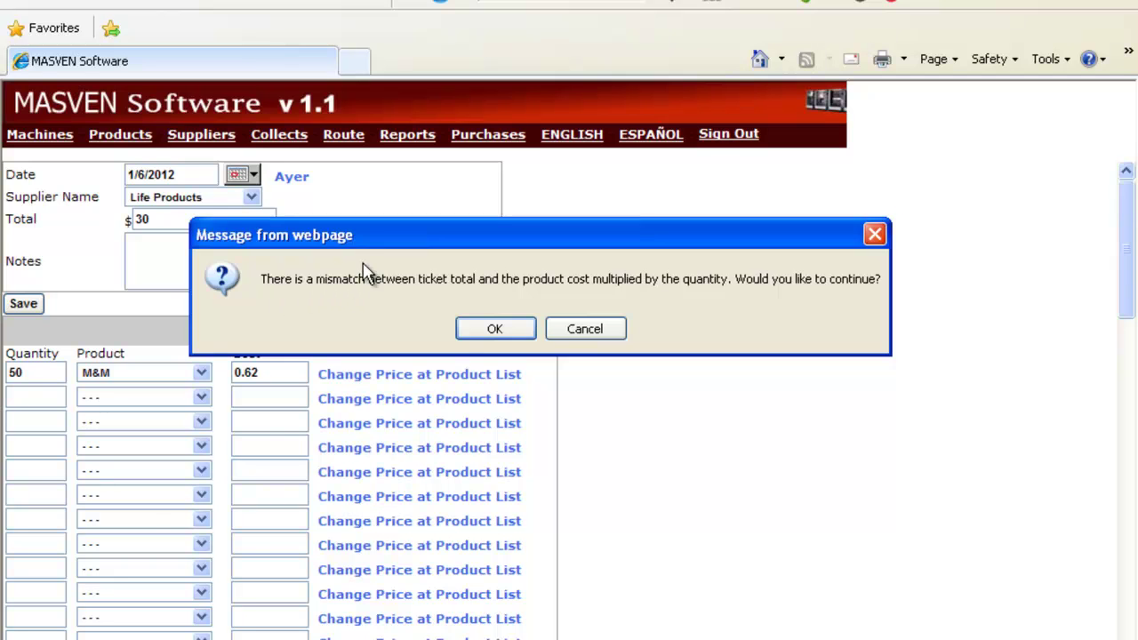
Cancel the mismatch warning, compare the Total of 30 with the Sum of 31, and go to Products.
left_click_drag(404, 240, 498, 184)
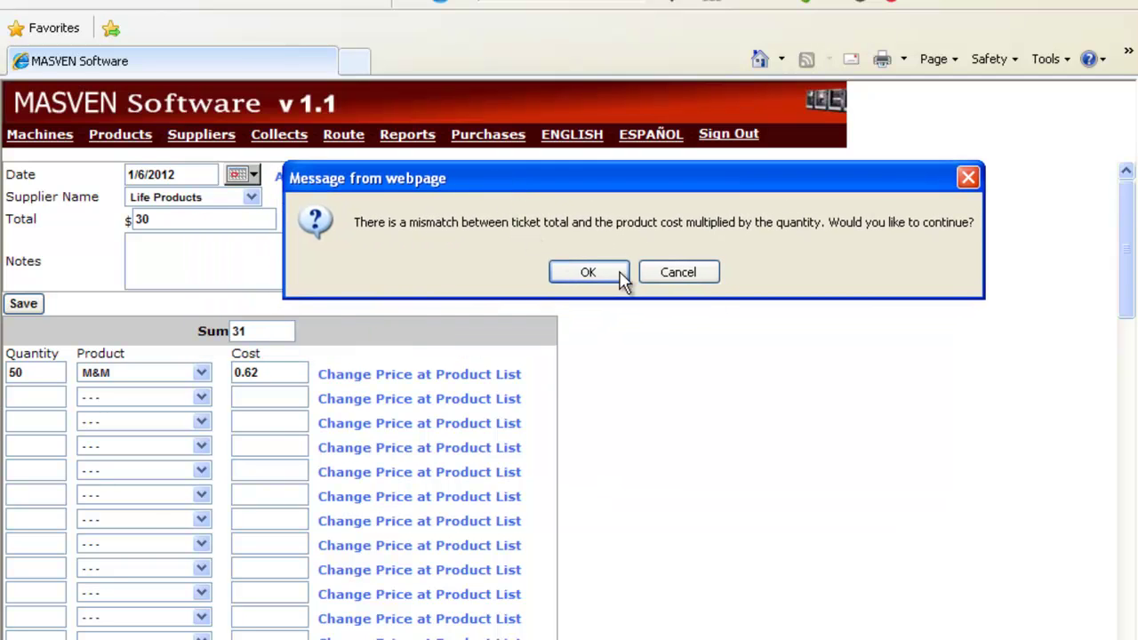
left_click(695, 275)
left_click_drag(176, 222, 119, 213)
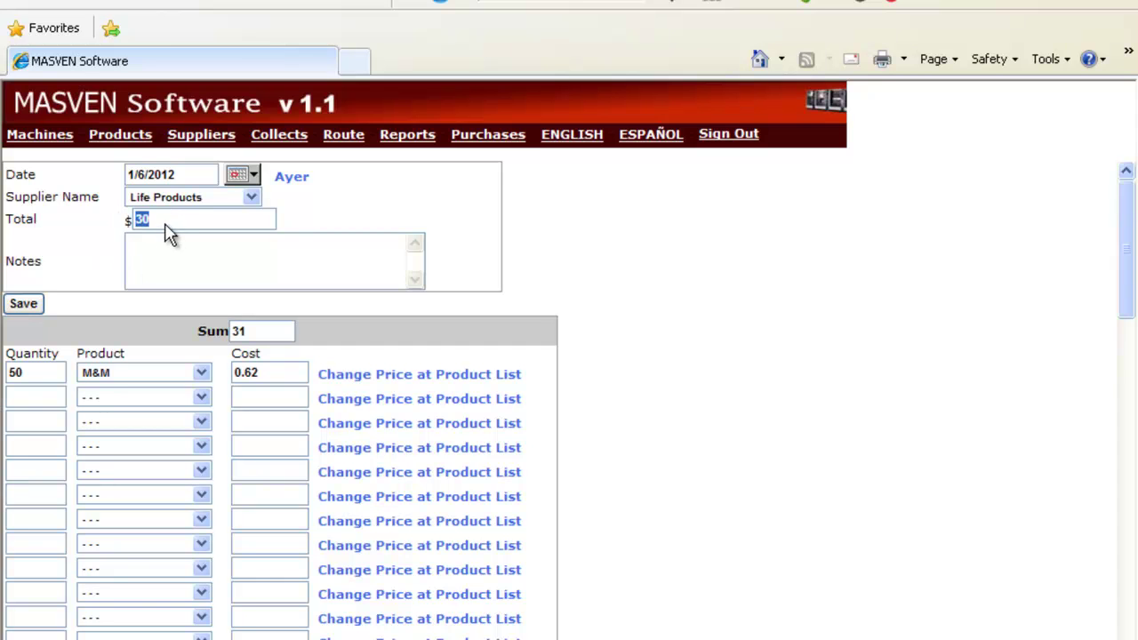
left_click(158, 219)
left_click(261, 330)
left_click_drag(260, 330, 159, 329)
left_click(120, 134)
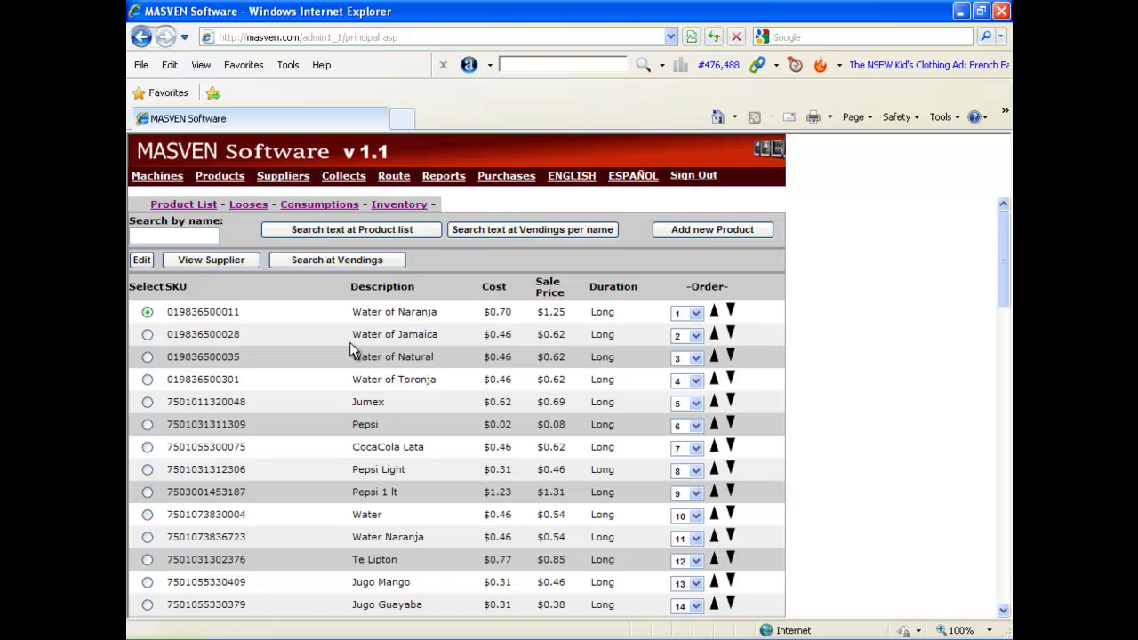
key("super+r")
key("Return")
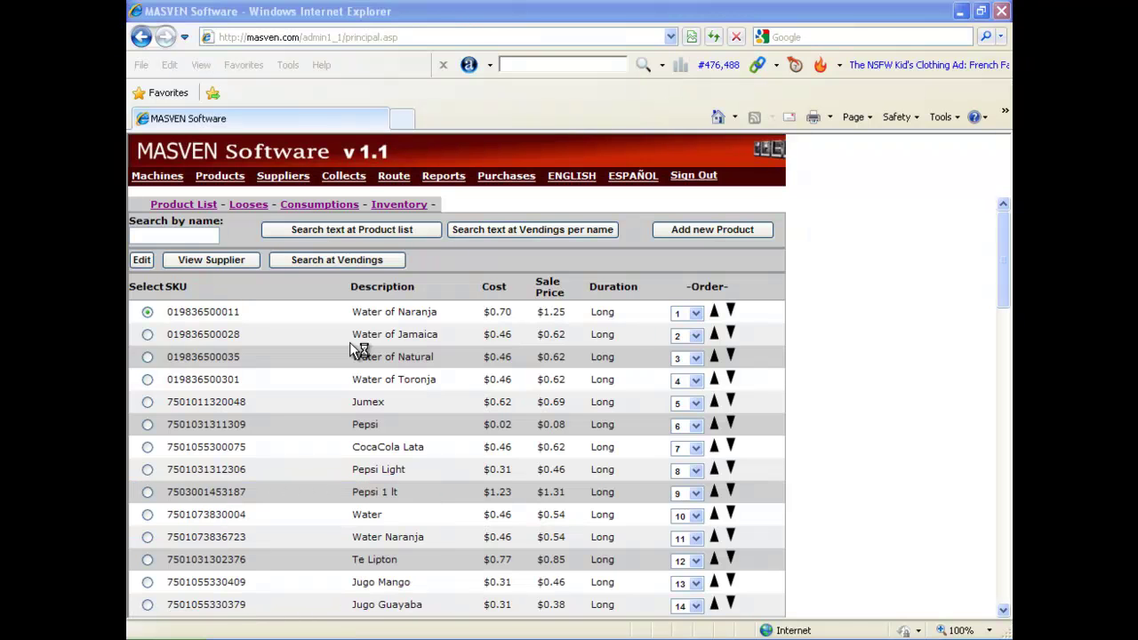
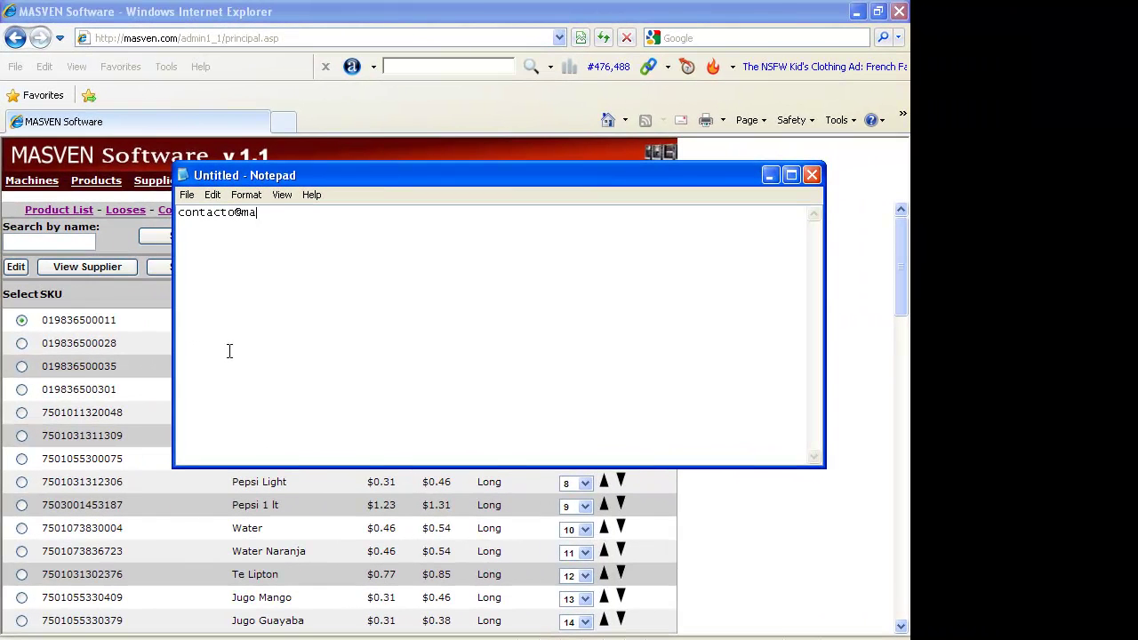
key("Return")
type("http://www.masven.com")
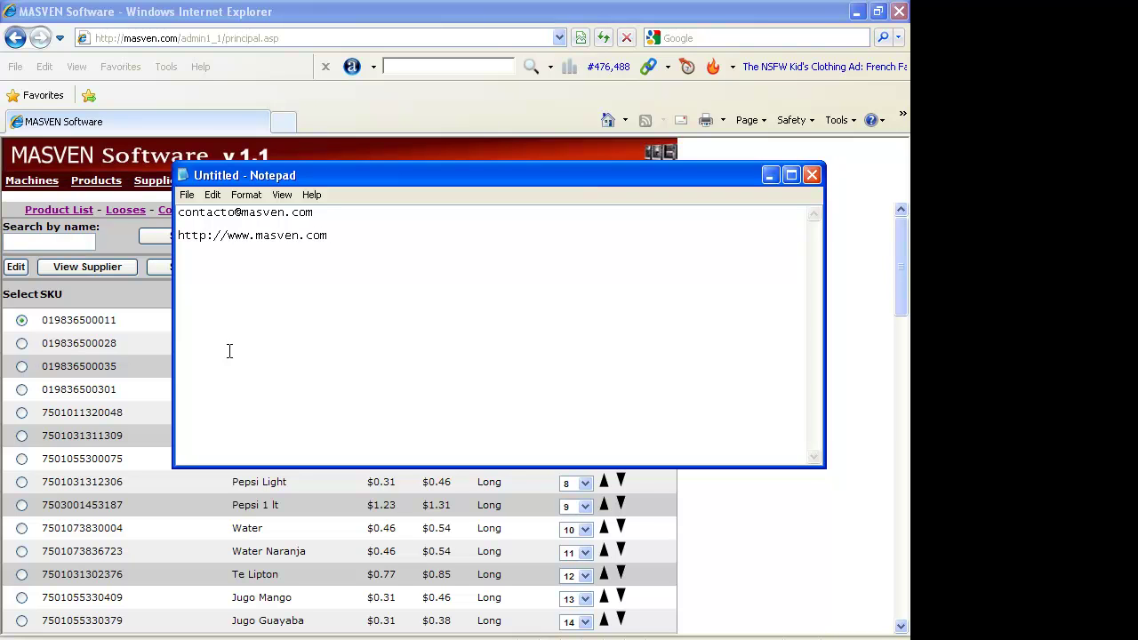